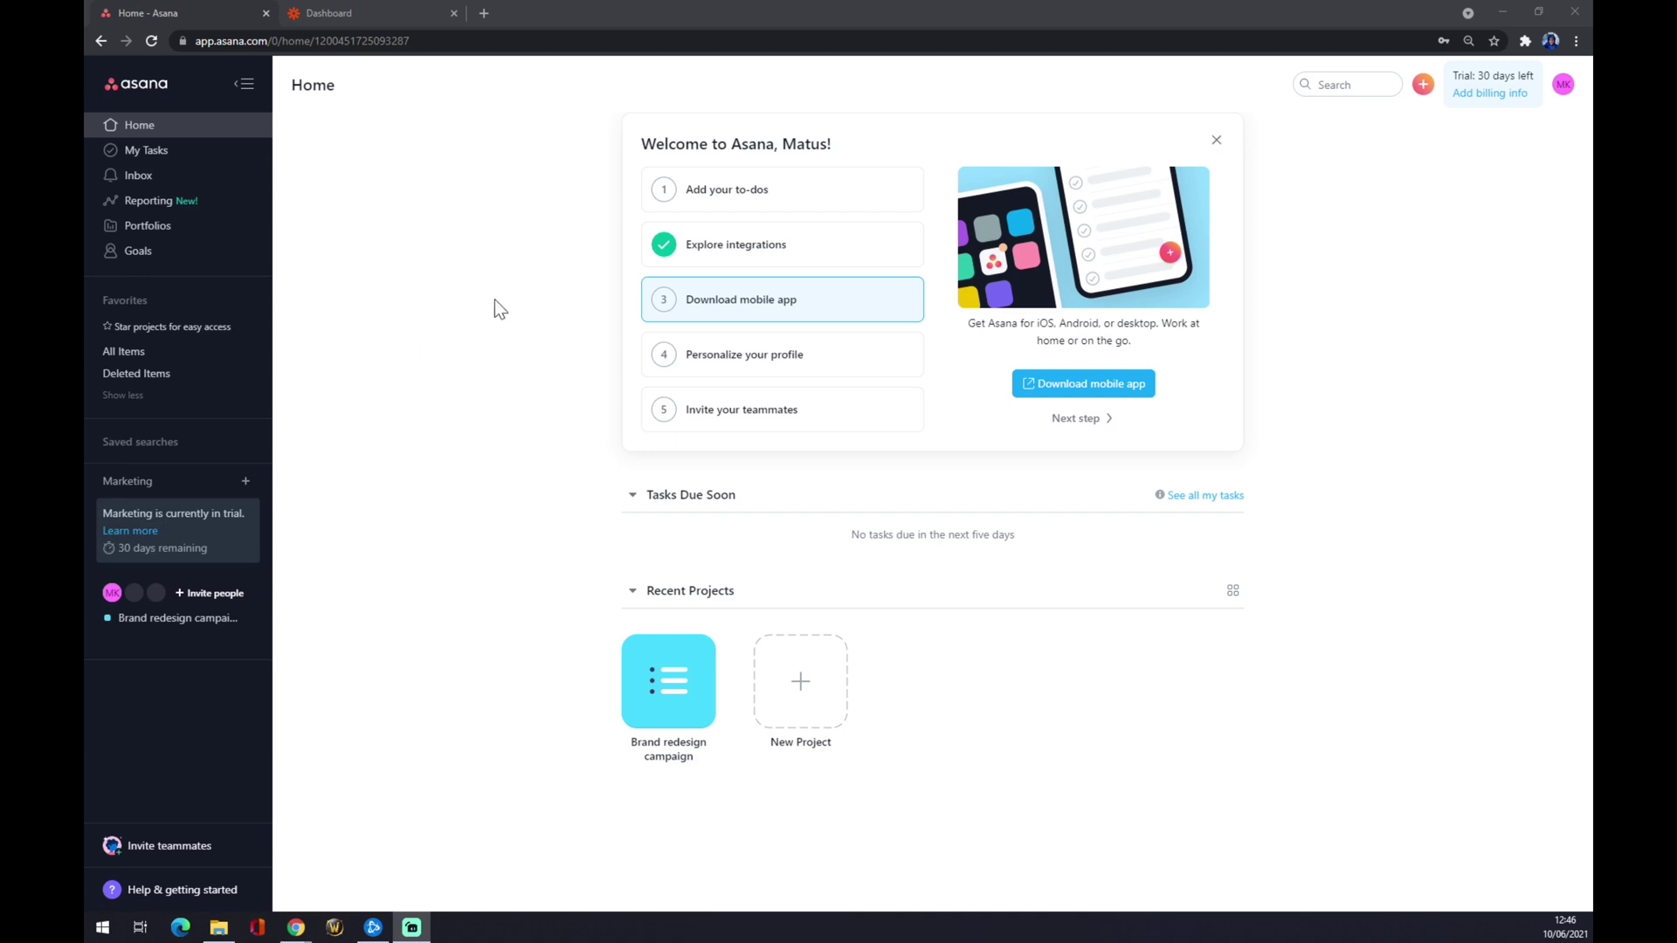
# - Open Asana's Apps integrations page from the welcome card and scroll down to Gmail
pyautogui.click(734, 249)
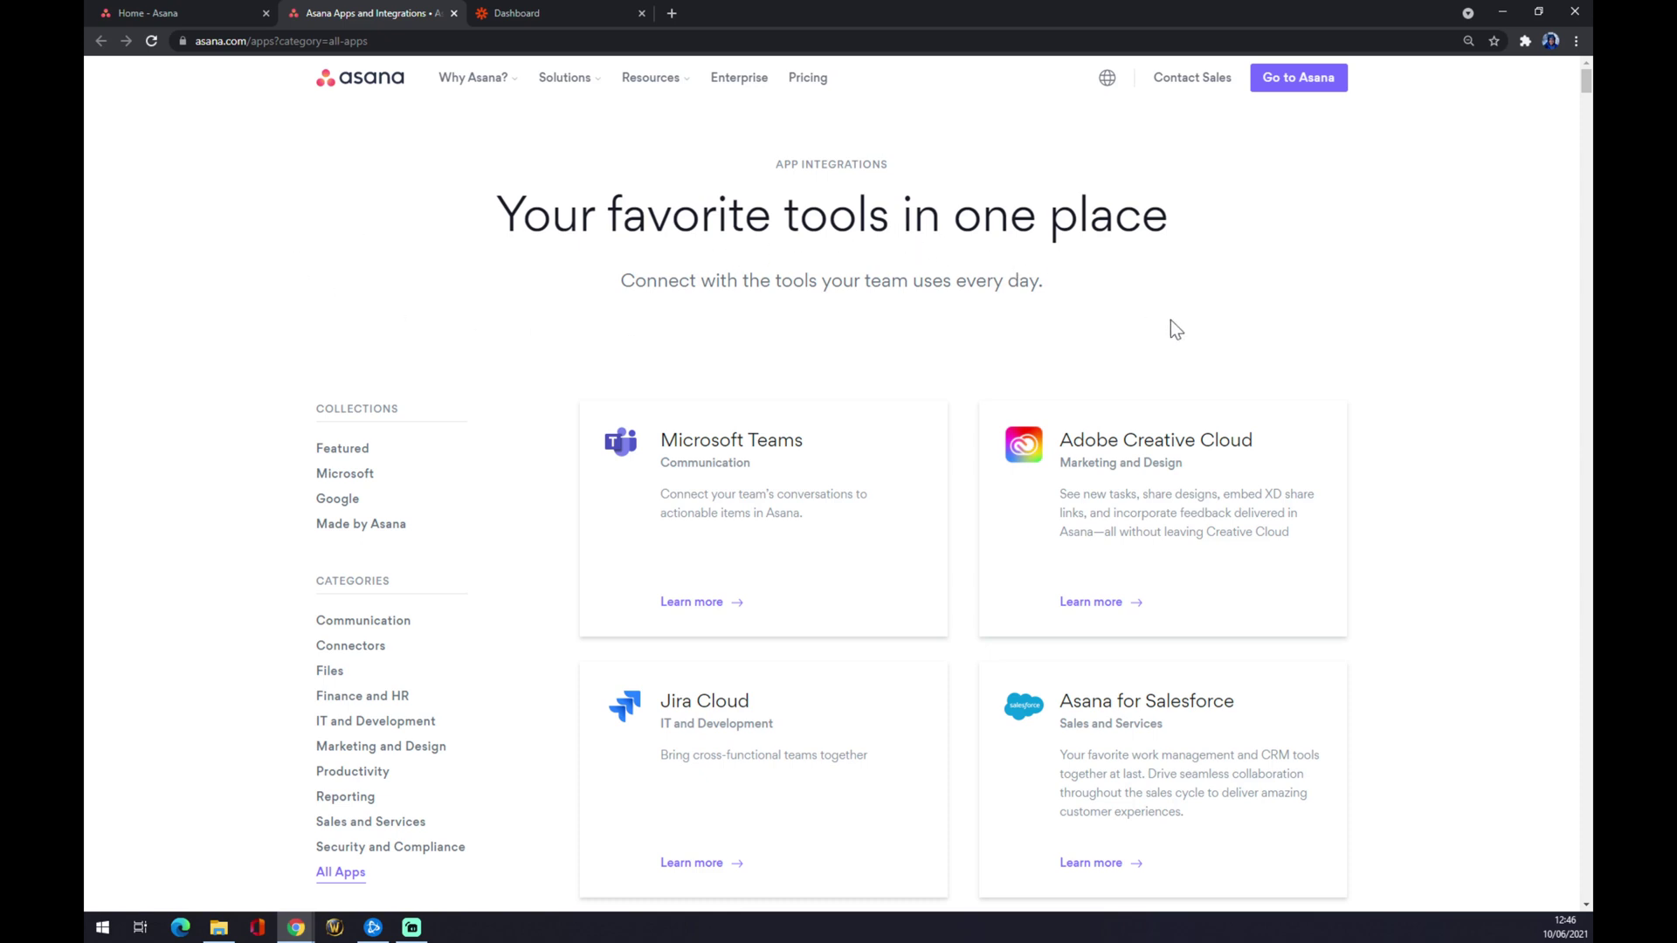
pyautogui.scroll(-5, 1171, 321)
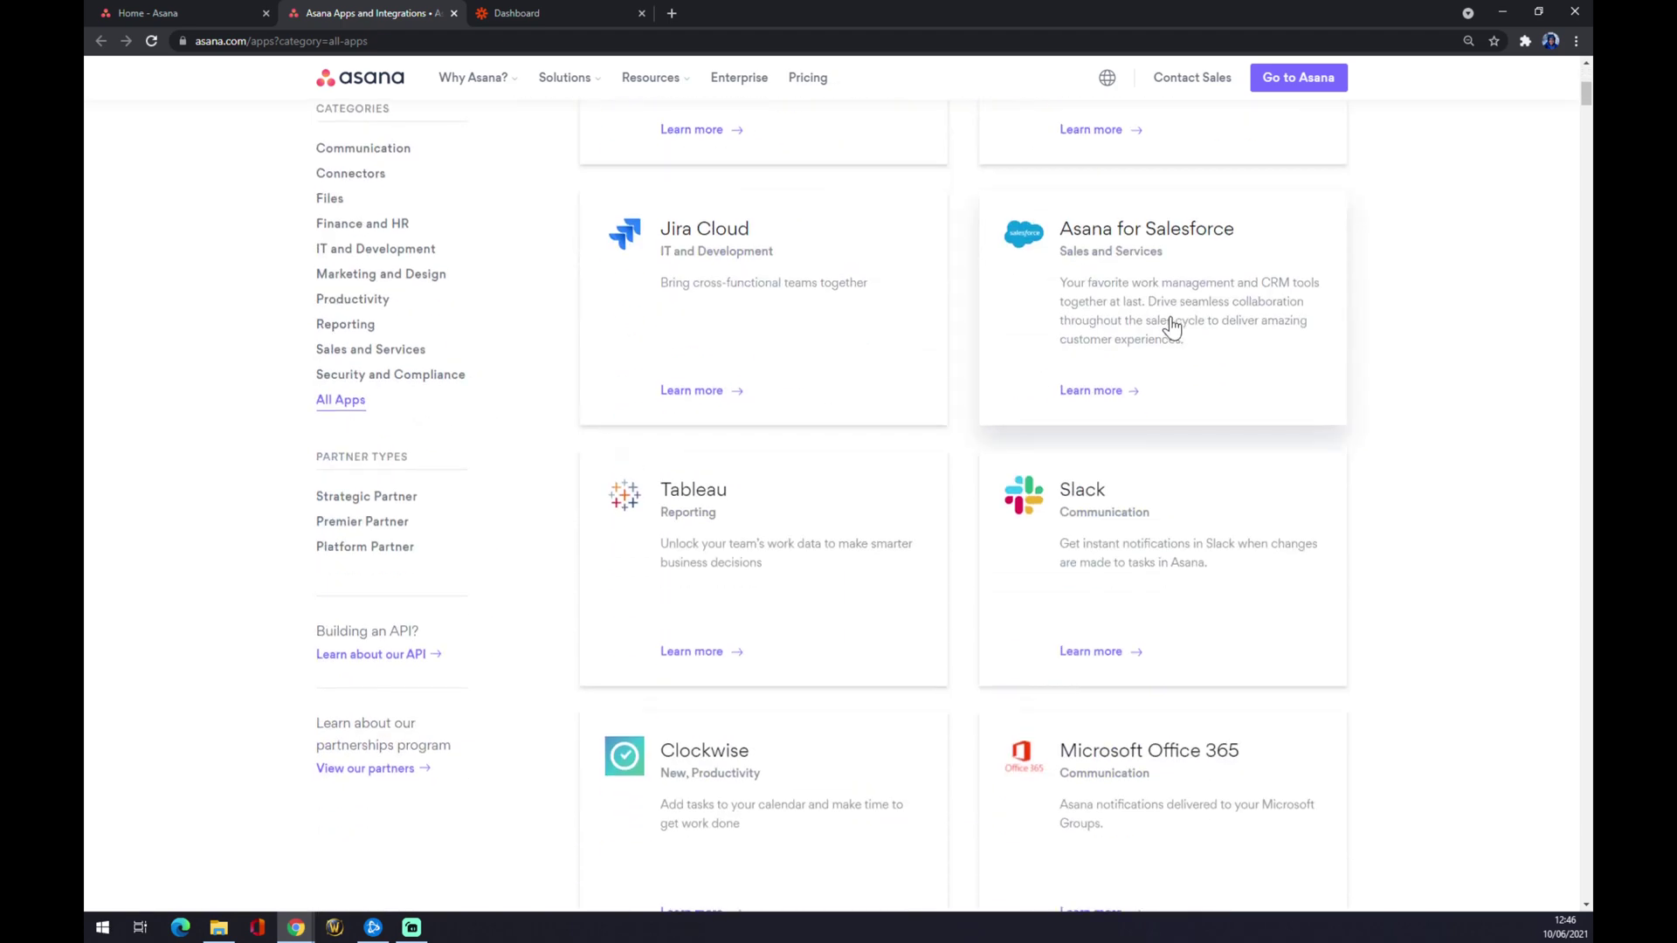
pyautogui.scroll(-4, 1171, 325)
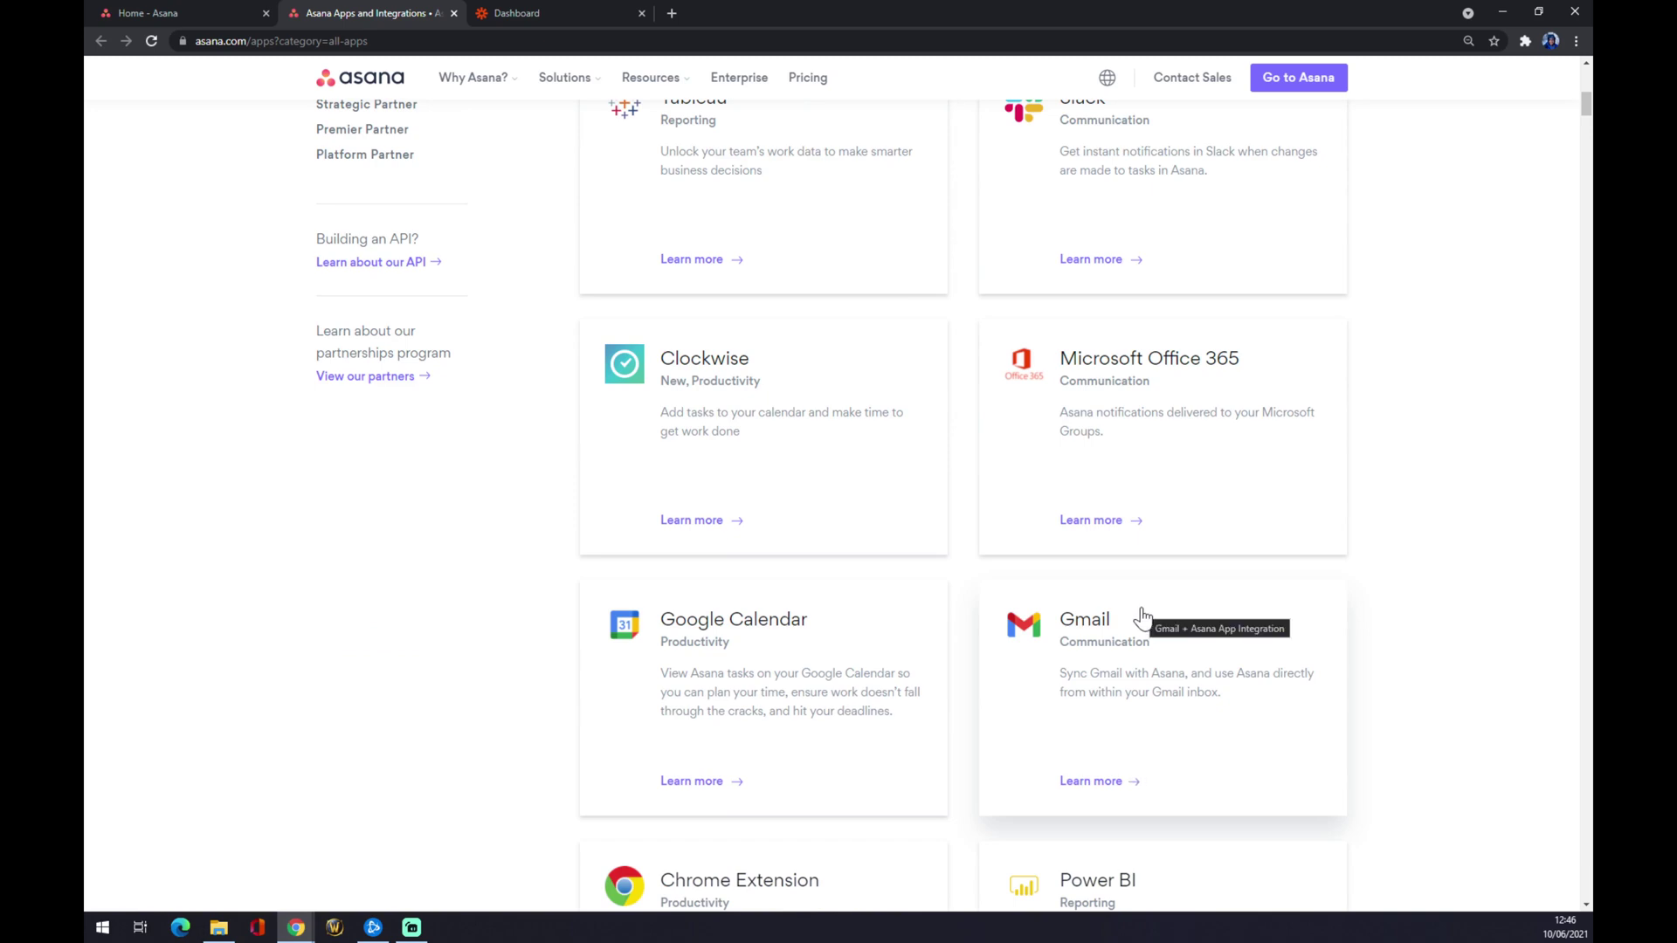
pyautogui.scroll(-1, 1142, 616)
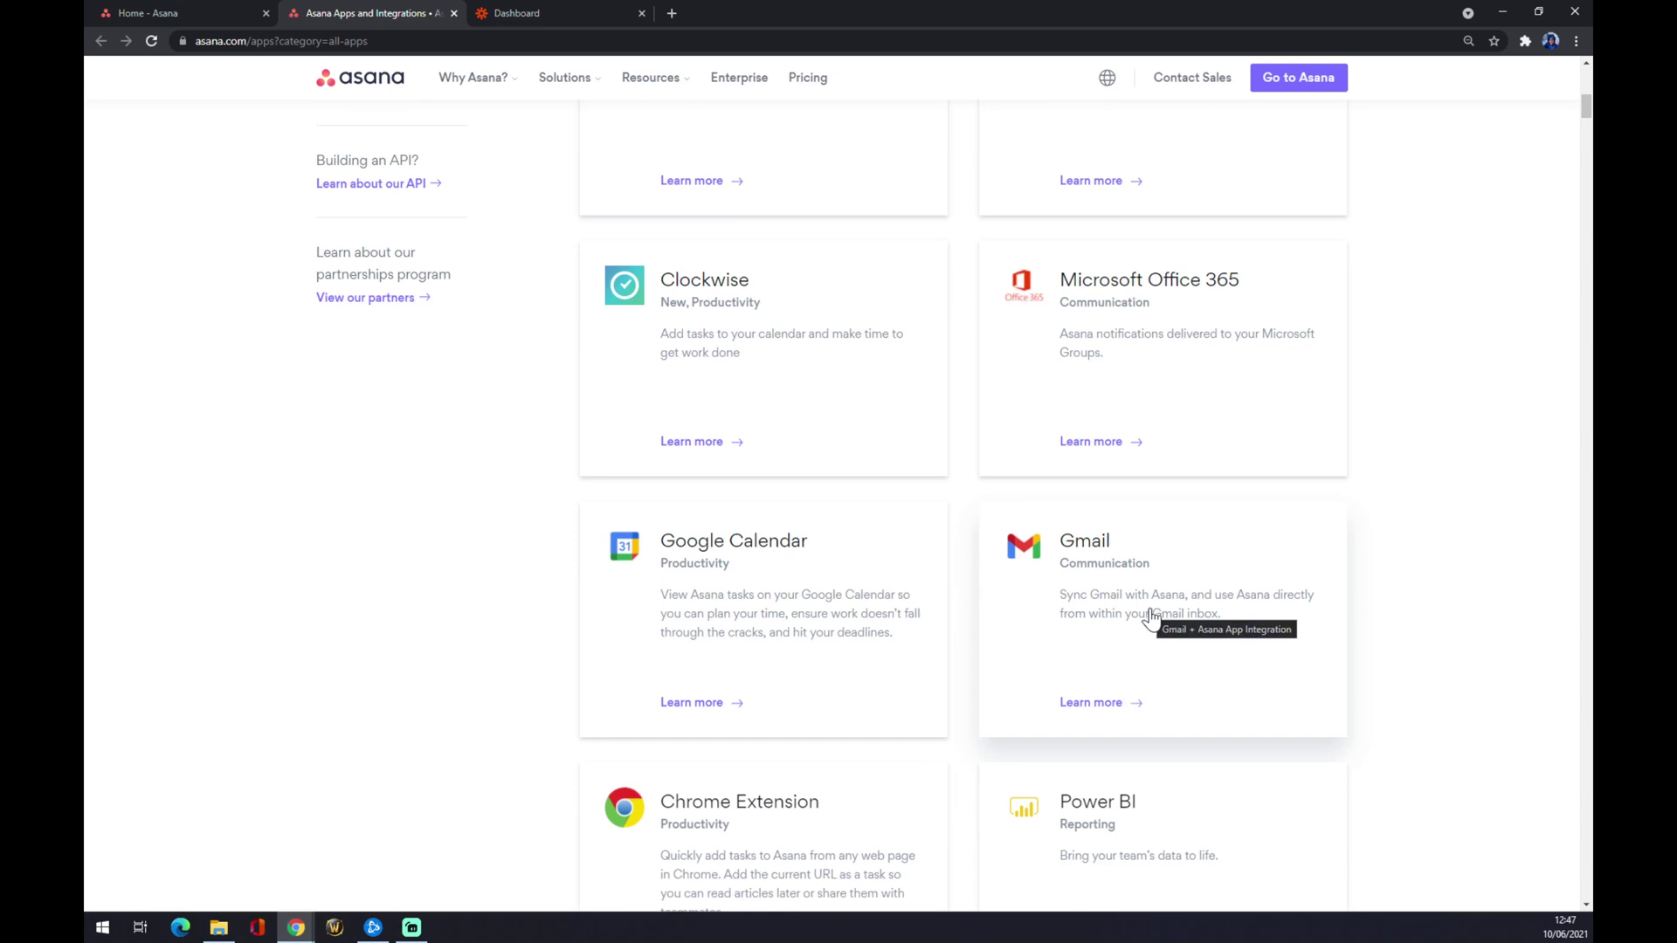
# - Open the Gmail card to view its Gmail + Asana integration details
pyautogui.click(1151, 615)
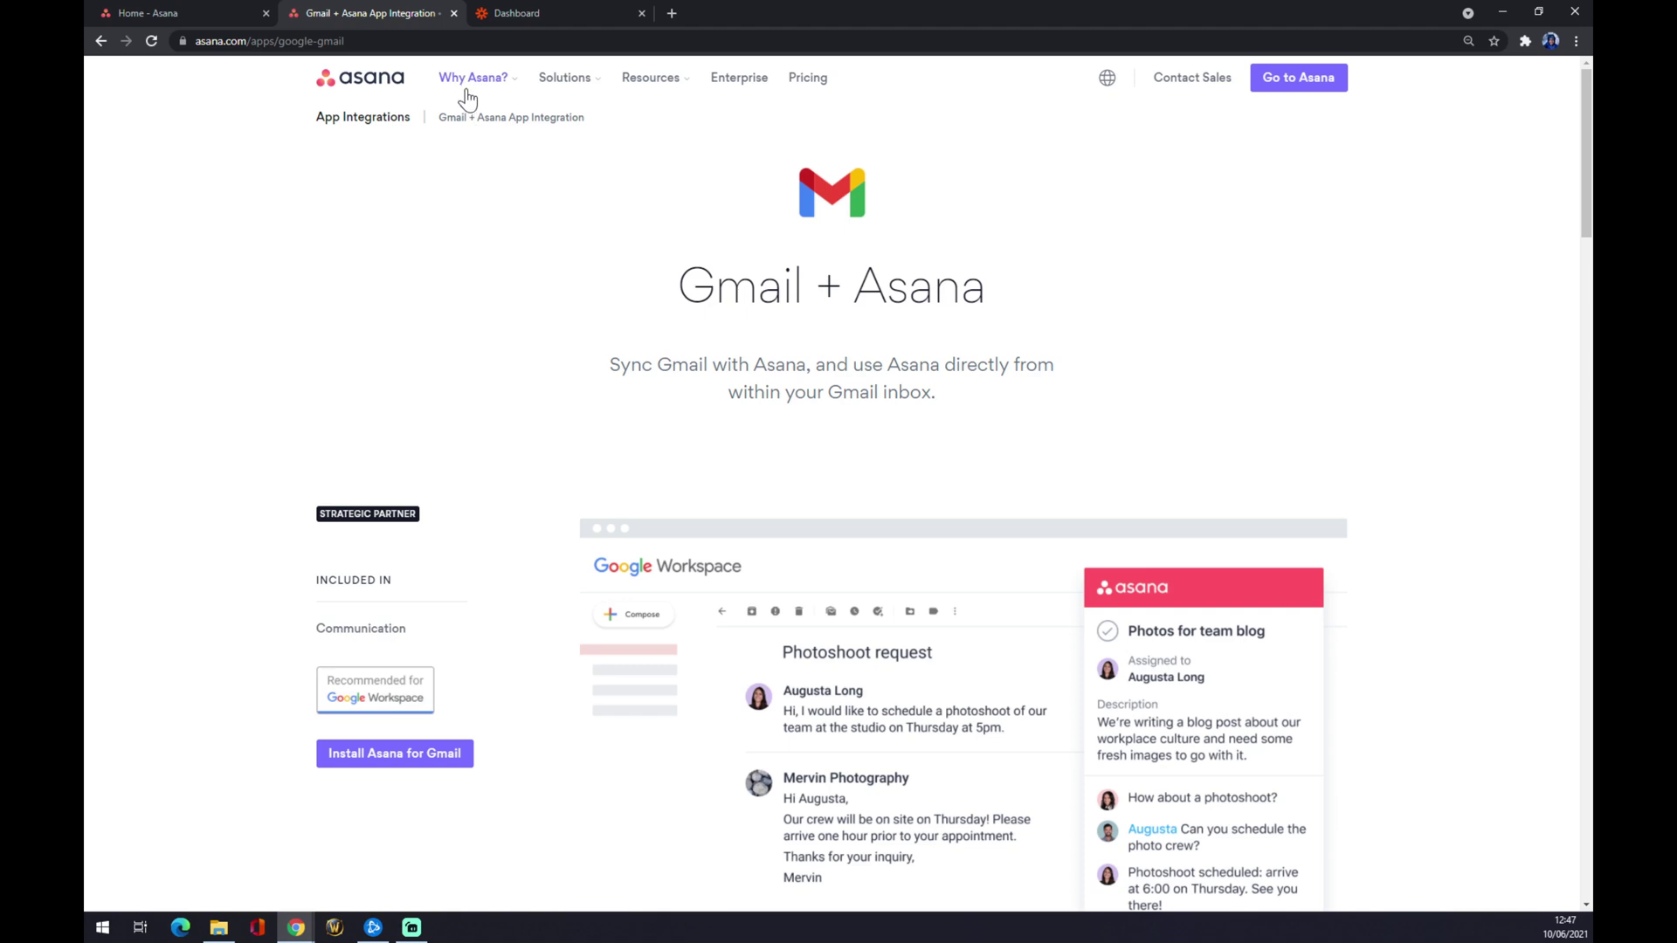
# - From the Zapier dashboard, make a new Zap and name it 'asana to gmail'
pyautogui.click(527, 14)
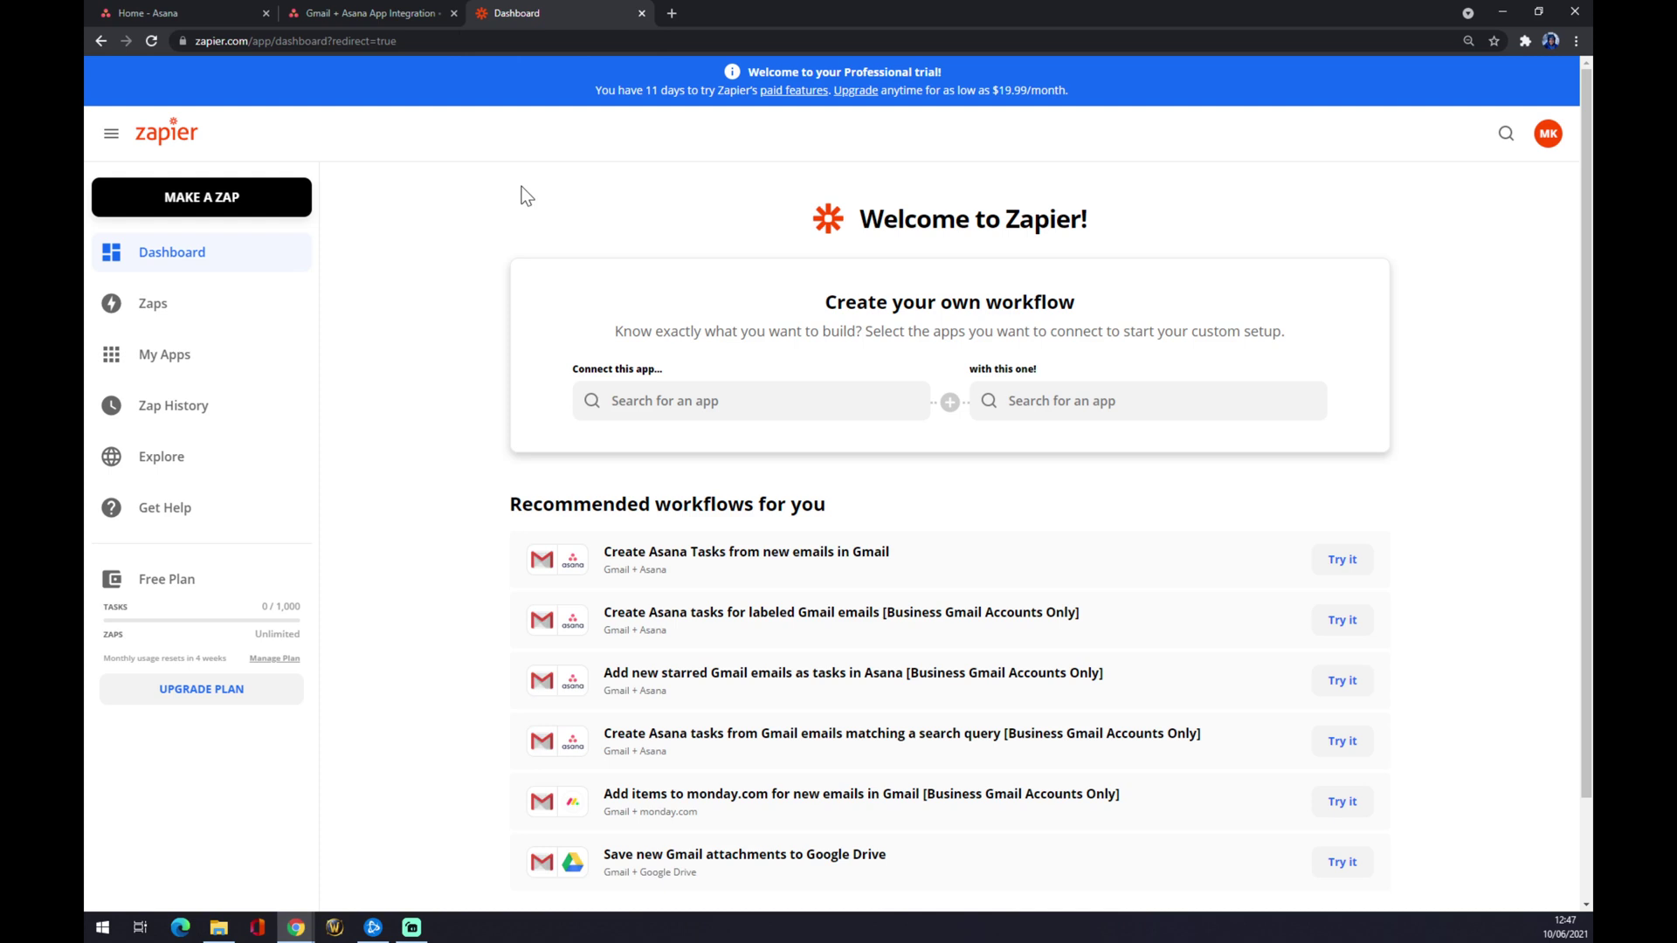
pyautogui.click(181, 200)
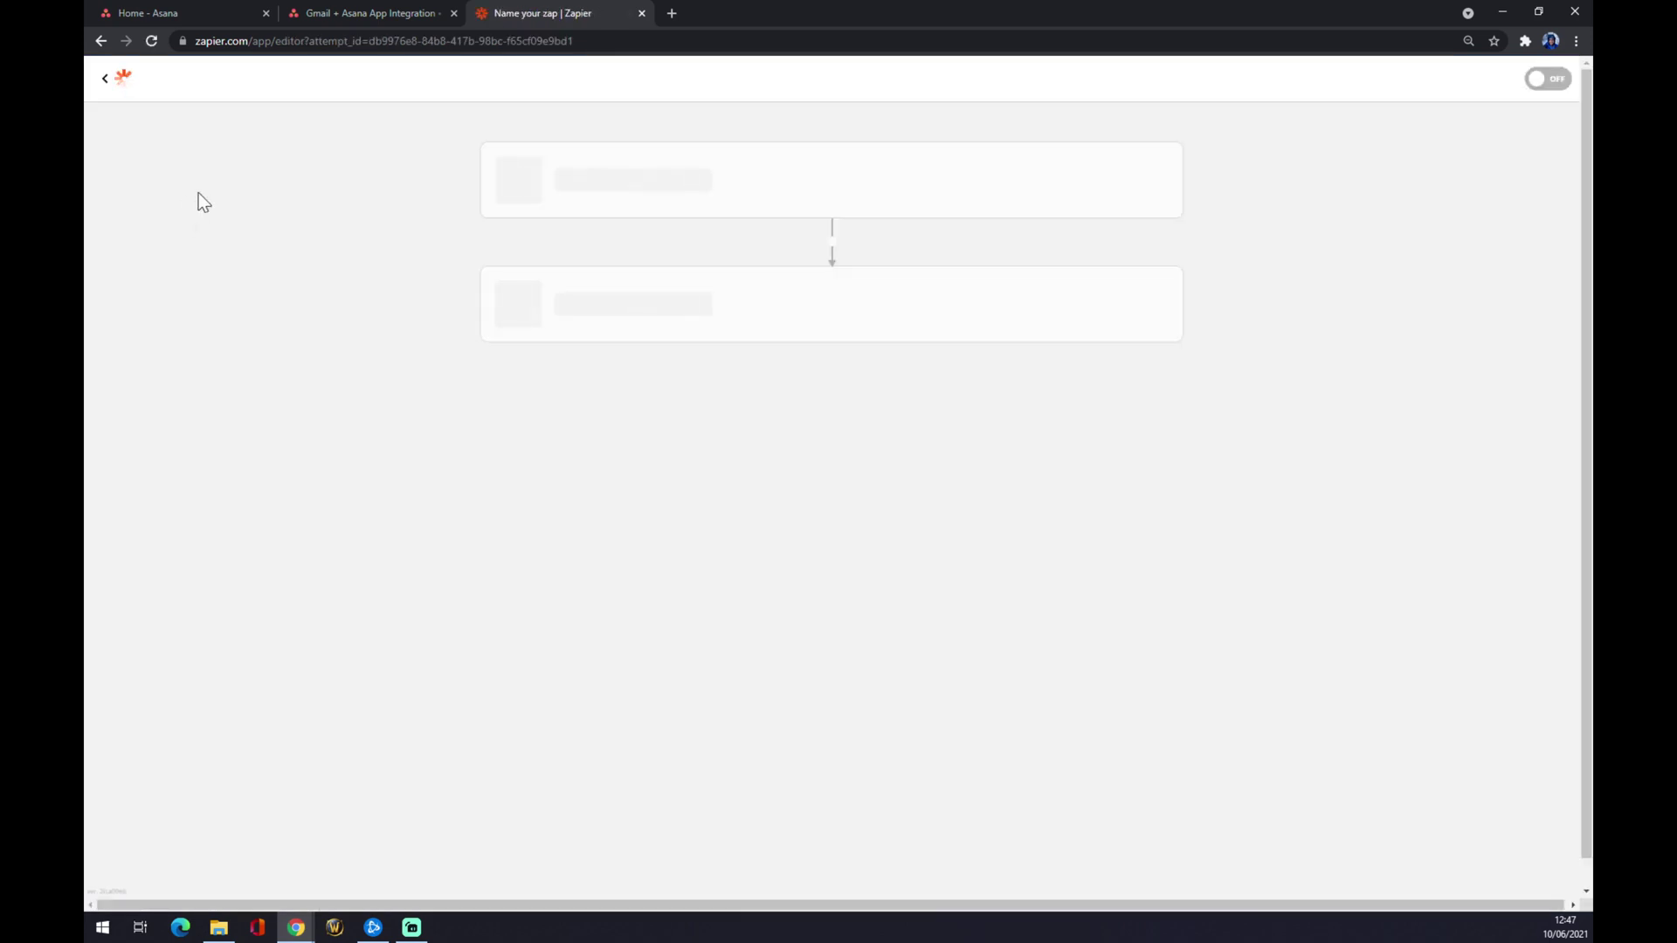
pyautogui.click(208, 107)
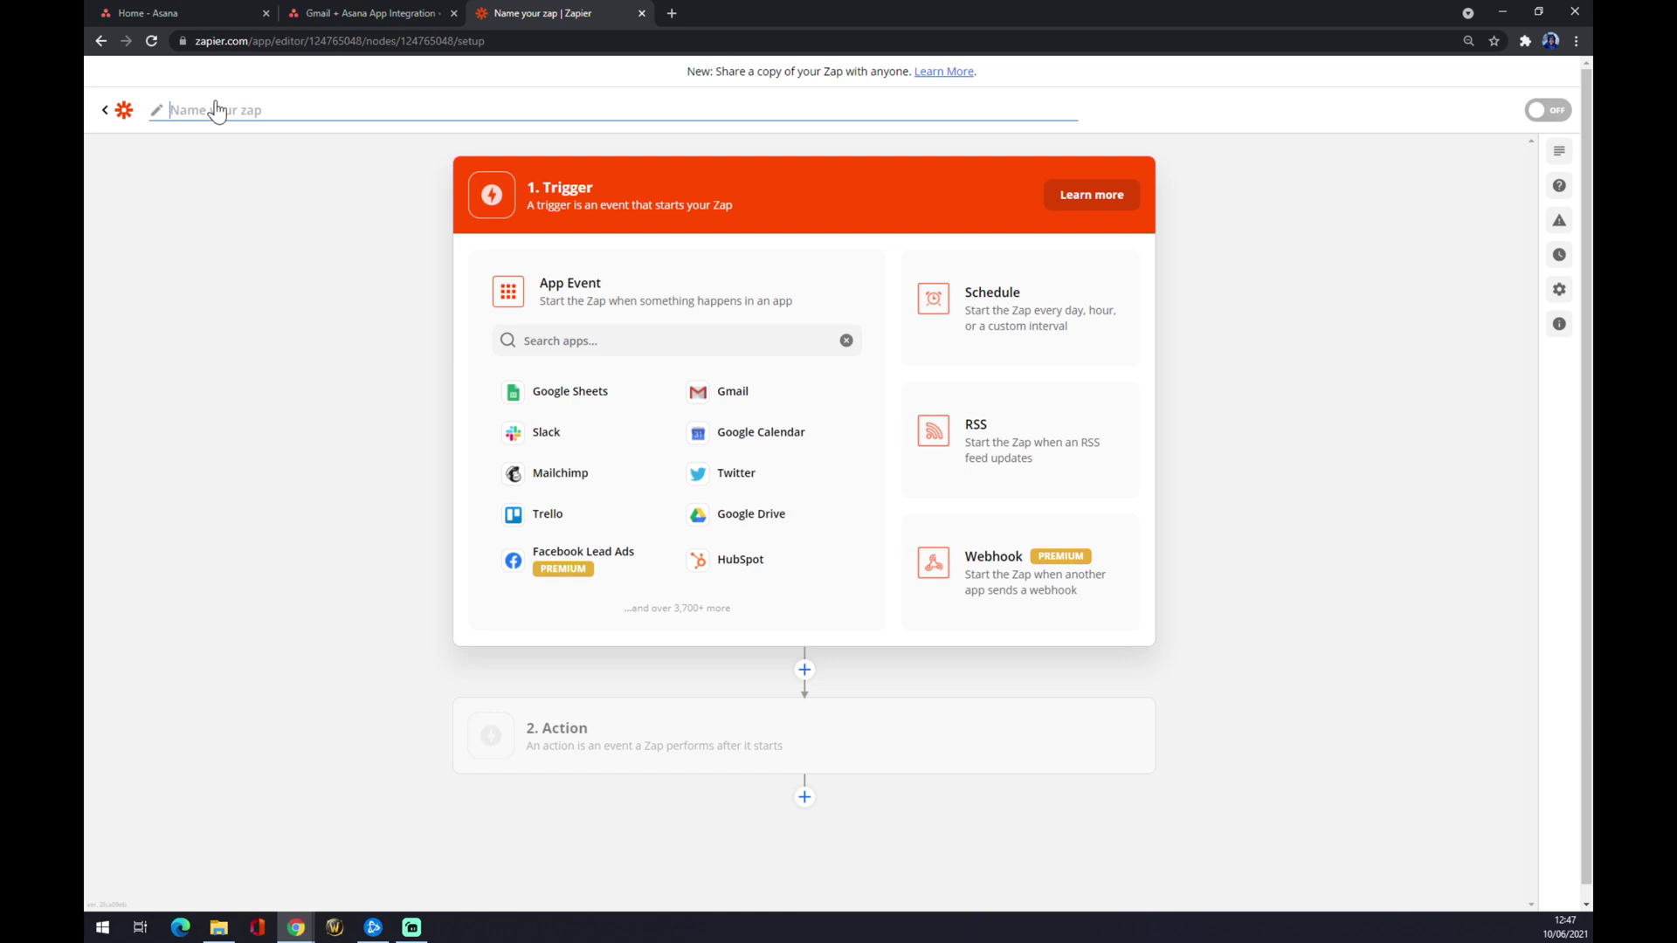
pyautogui.write('asana to gmail')
pyautogui.press('Return')
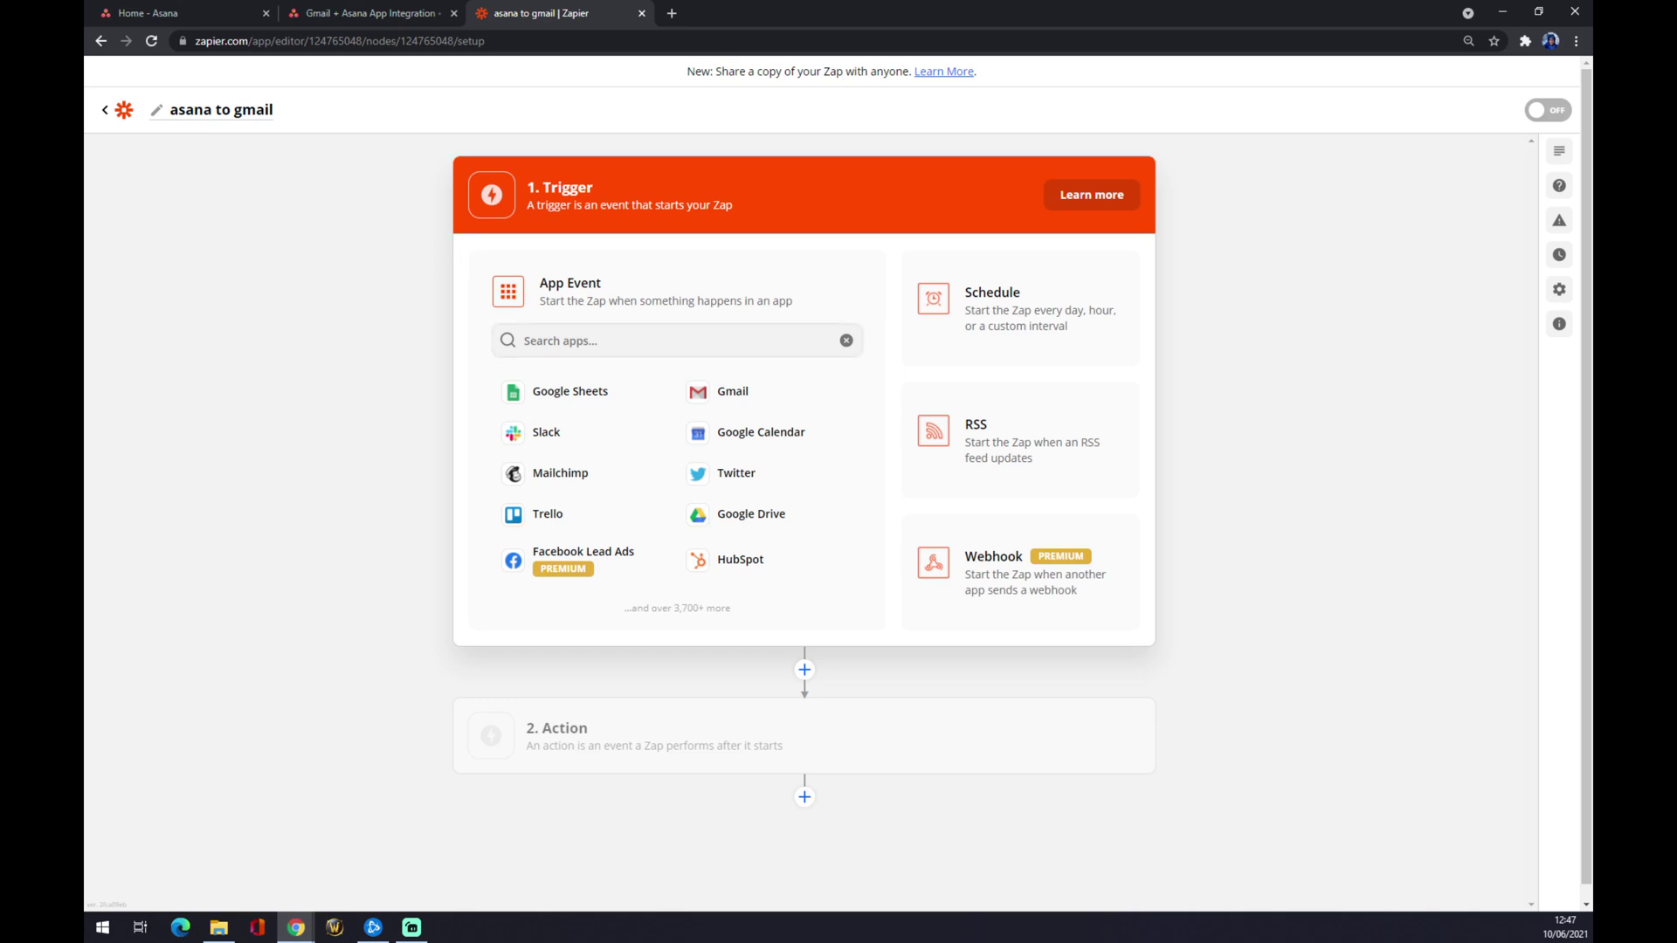
# - Set the trigger app to Asana with New User as the trigger event
pyautogui.click(524, 341)
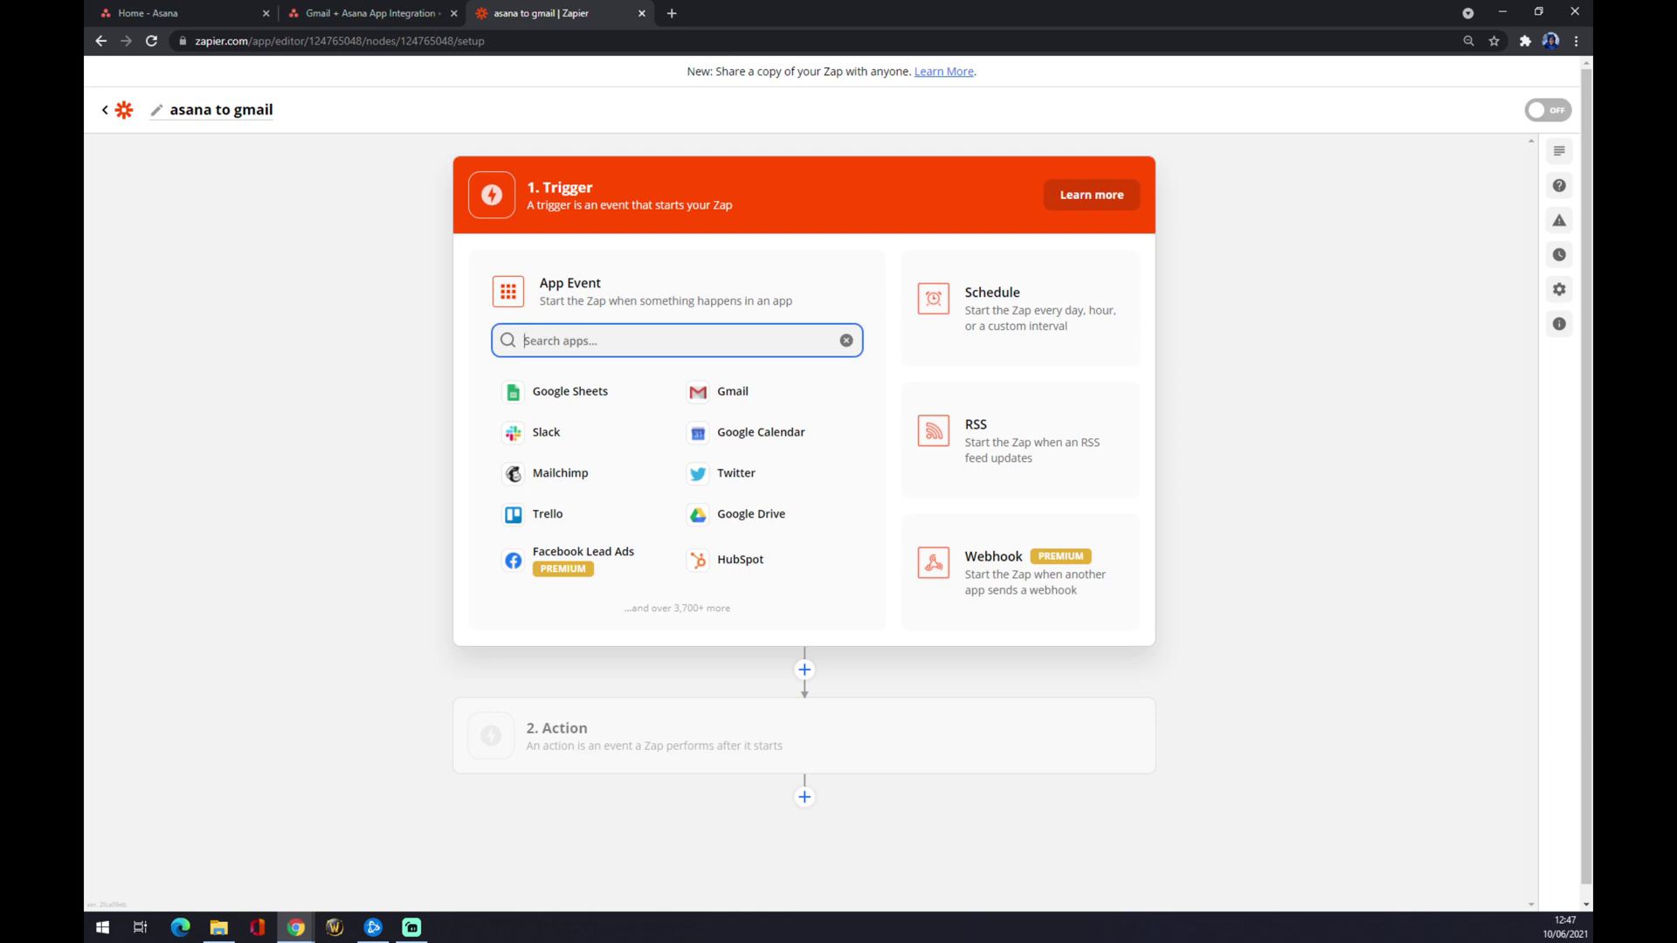
pyautogui.write('asana')
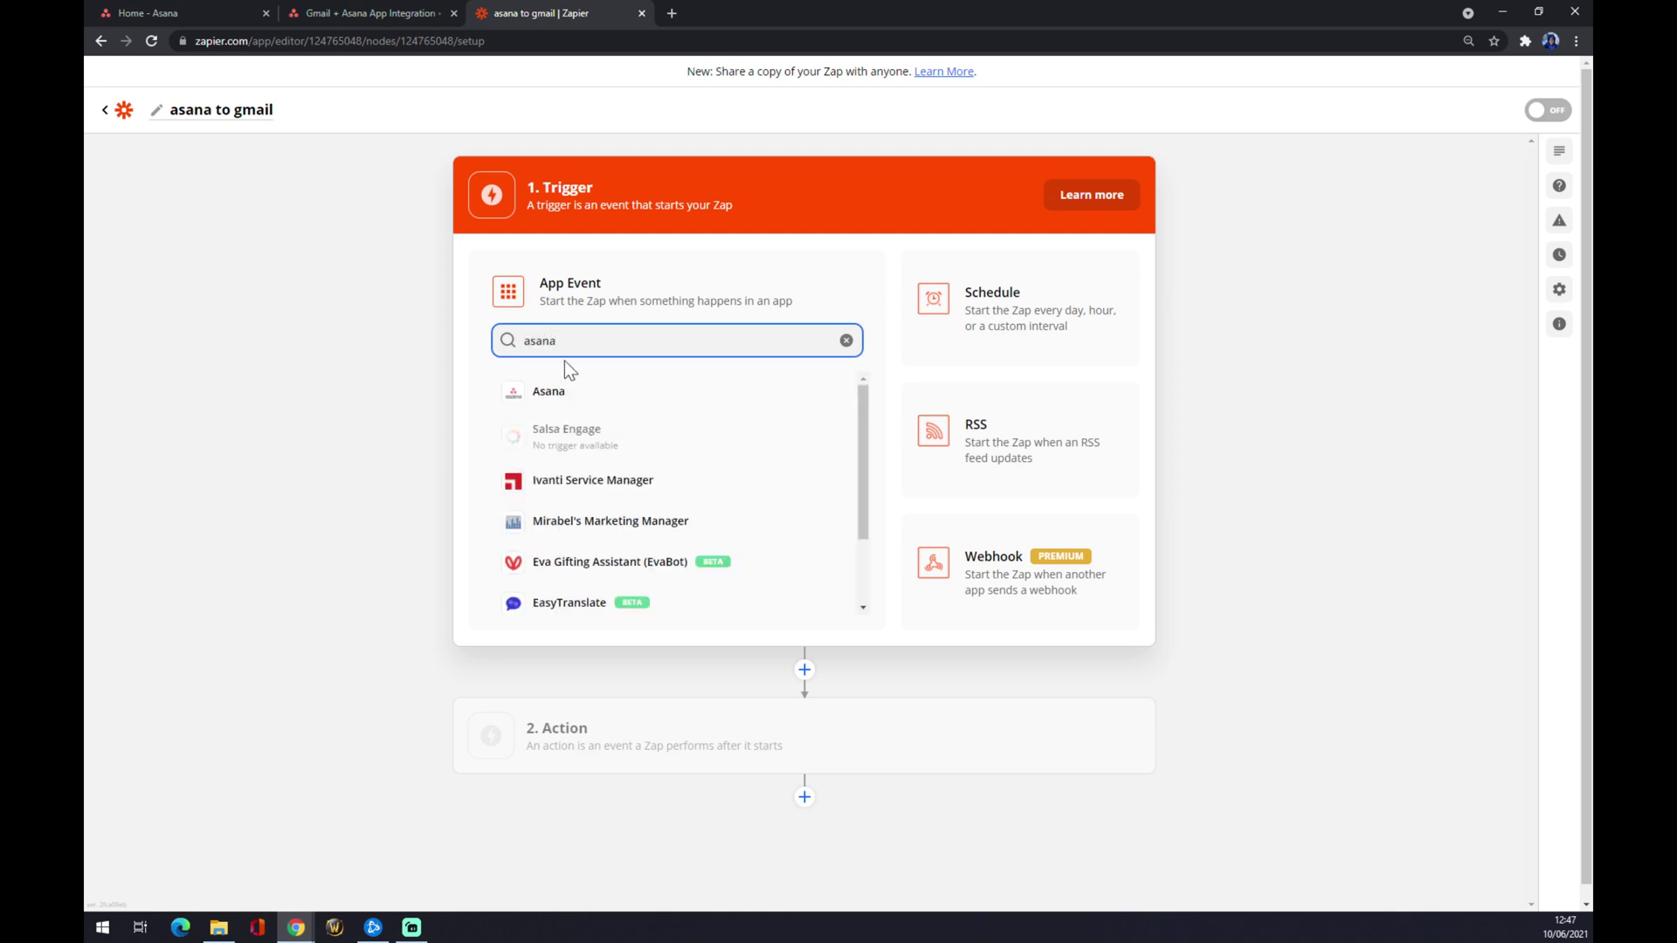
pyautogui.click(550, 391)
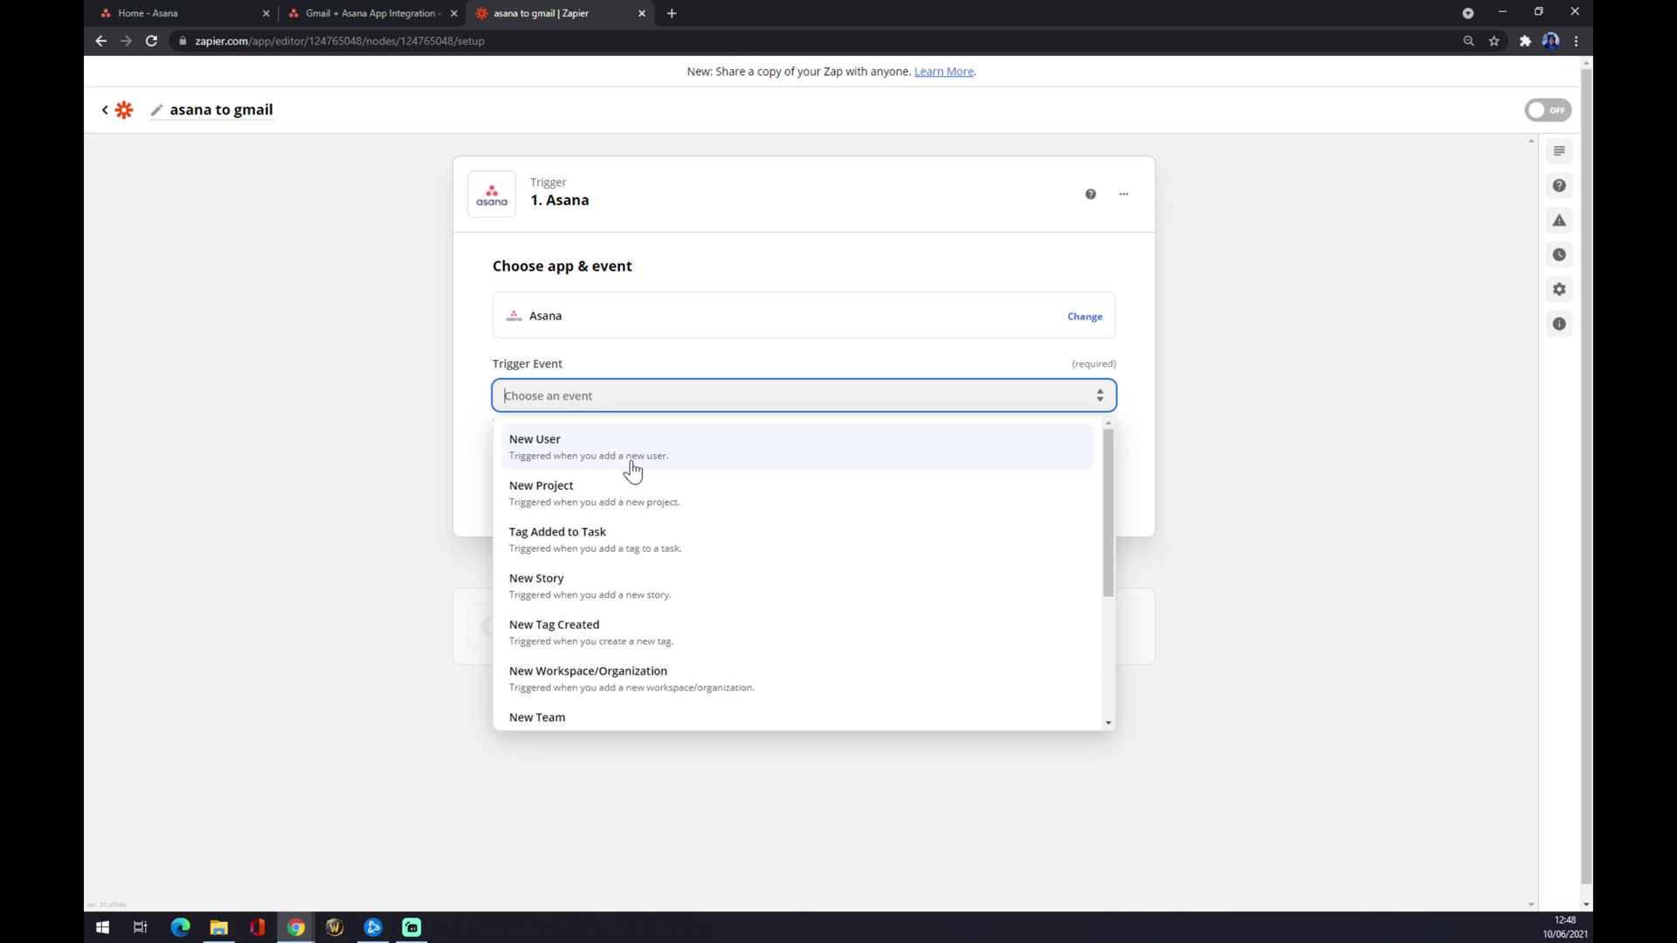
pyautogui.click(633, 471)
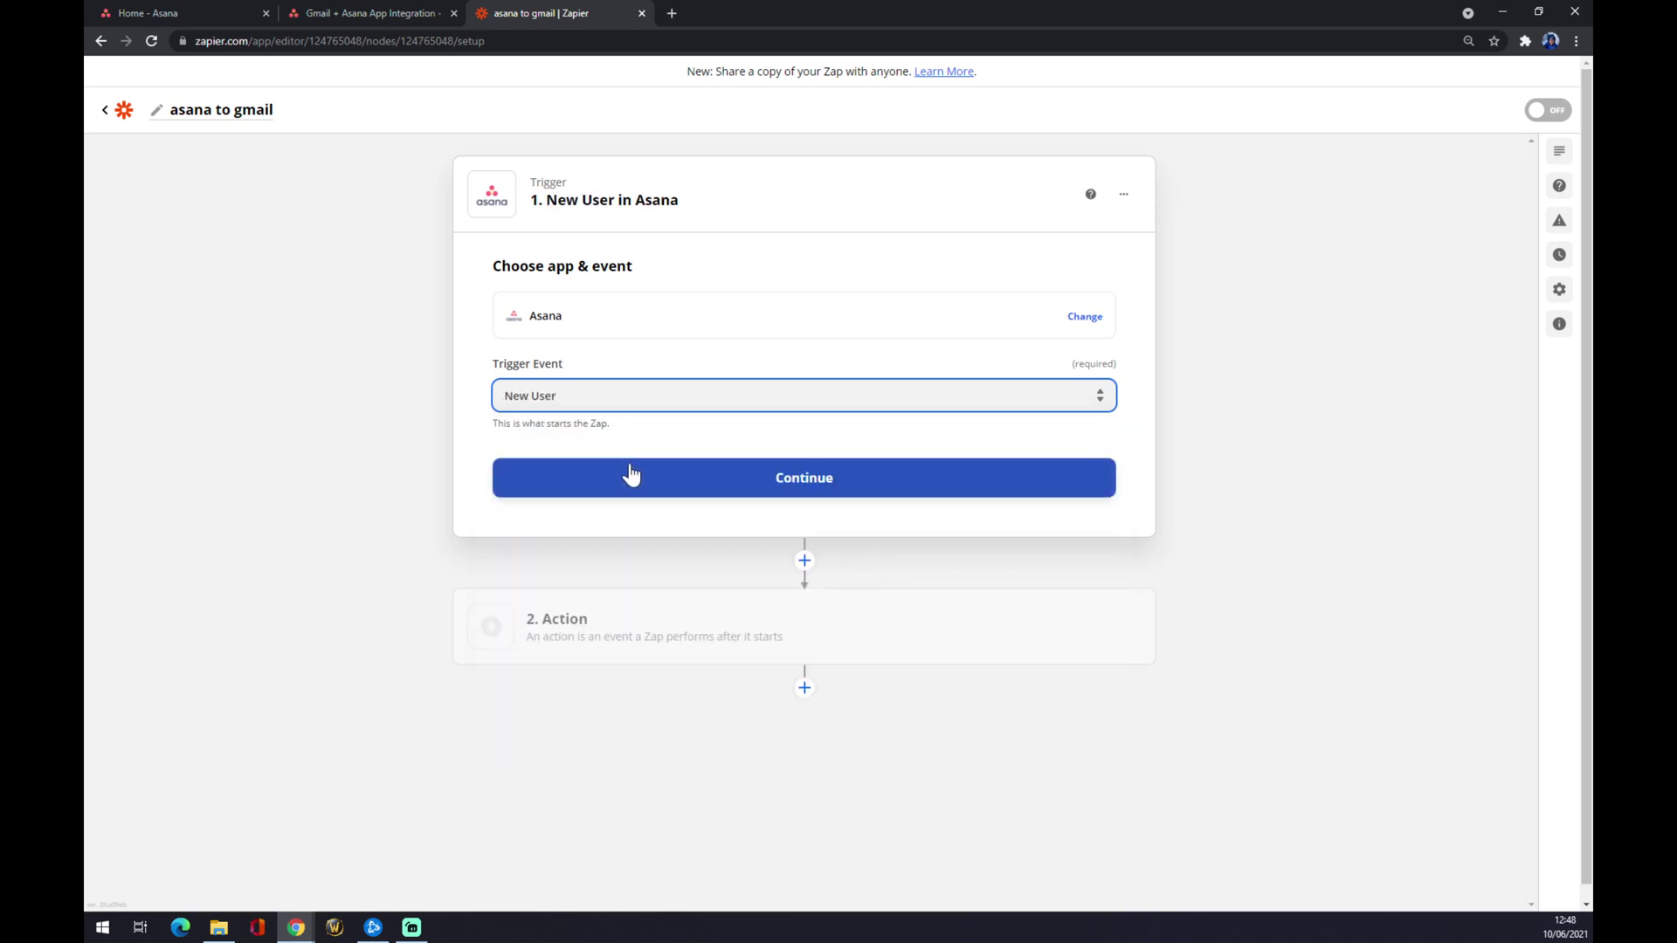
# - Confirm the New User event and select the existing connected Asana account
pyautogui.click(632, 476)
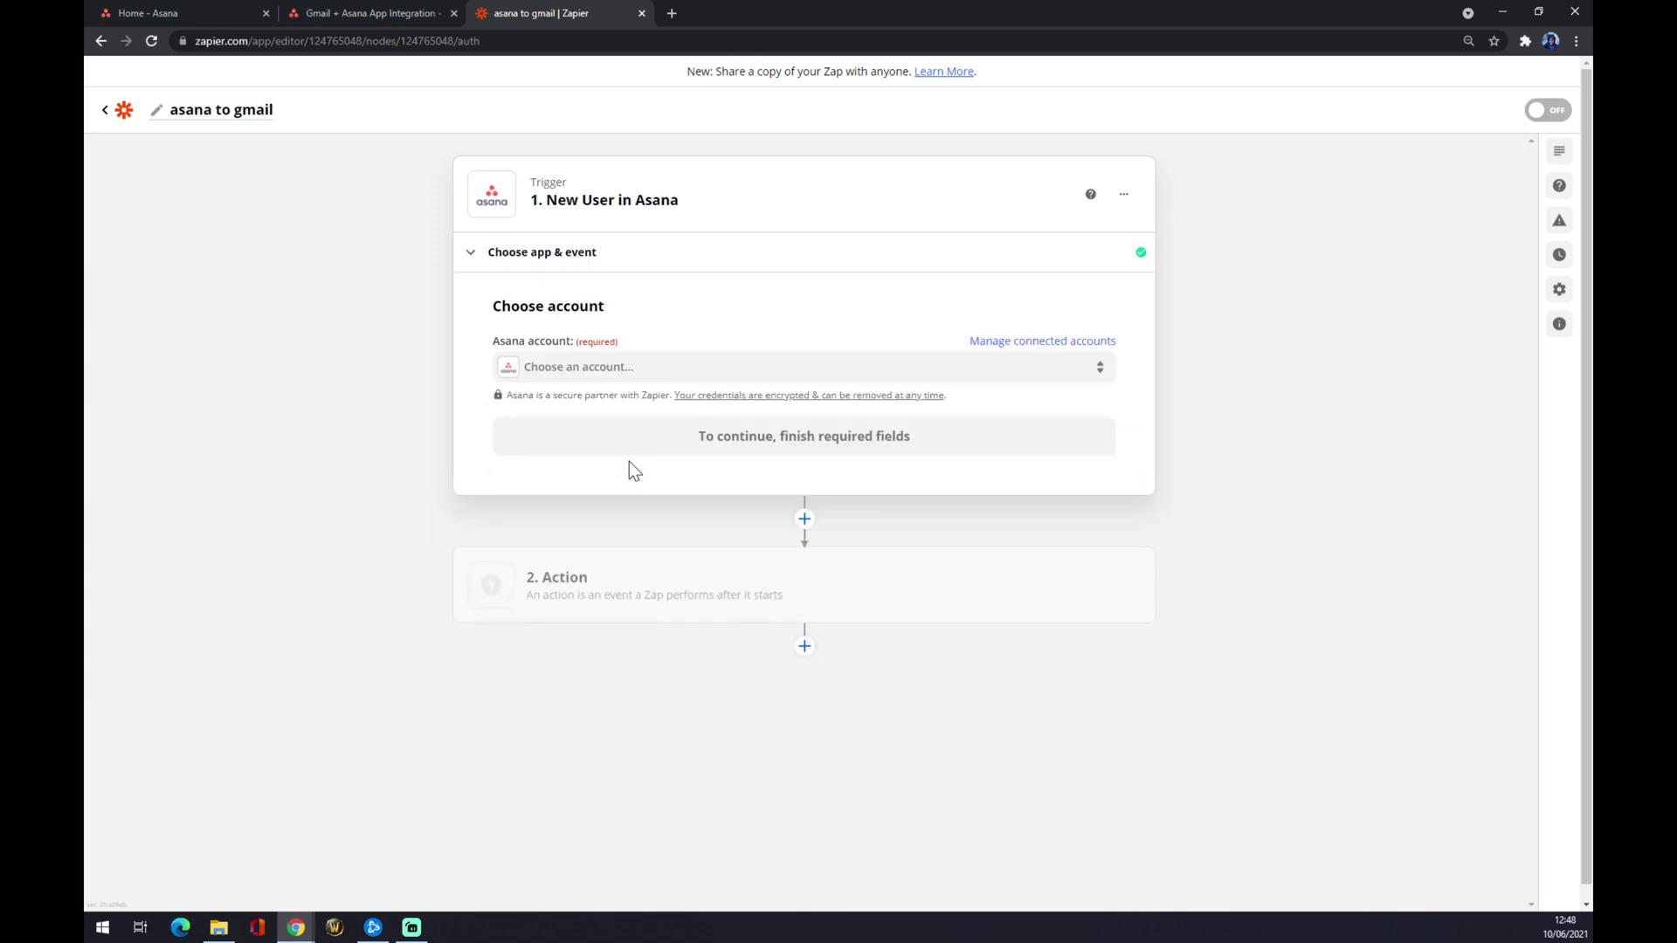
pyautogui.click(569, 381)
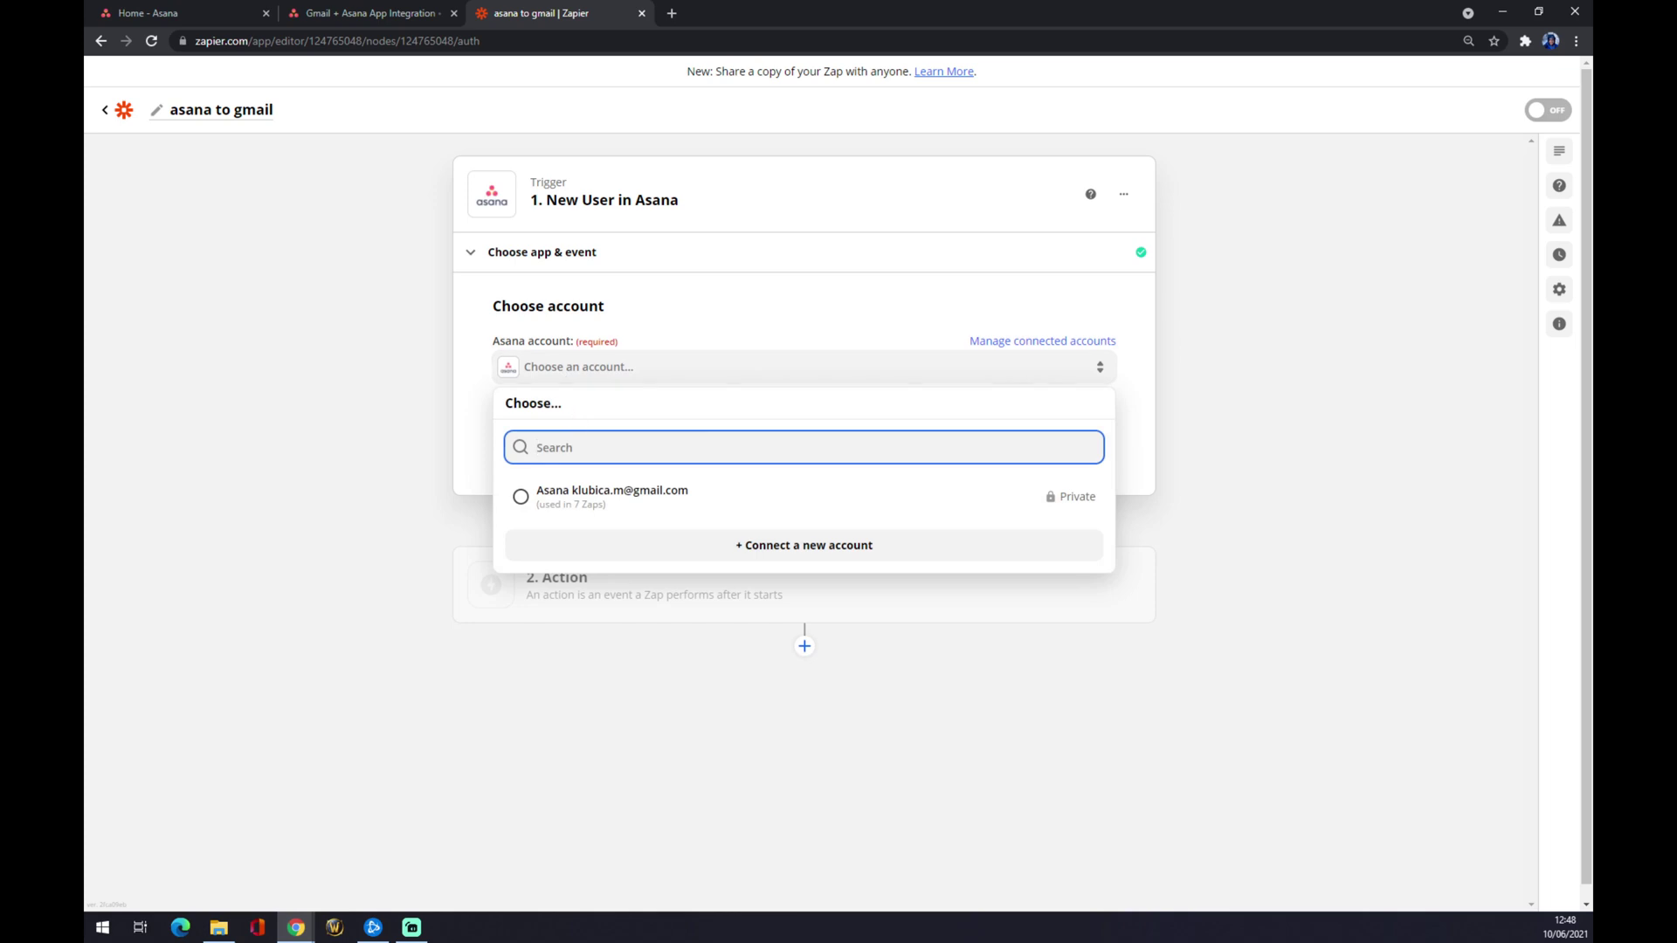
pyautogui.click(582, 510)
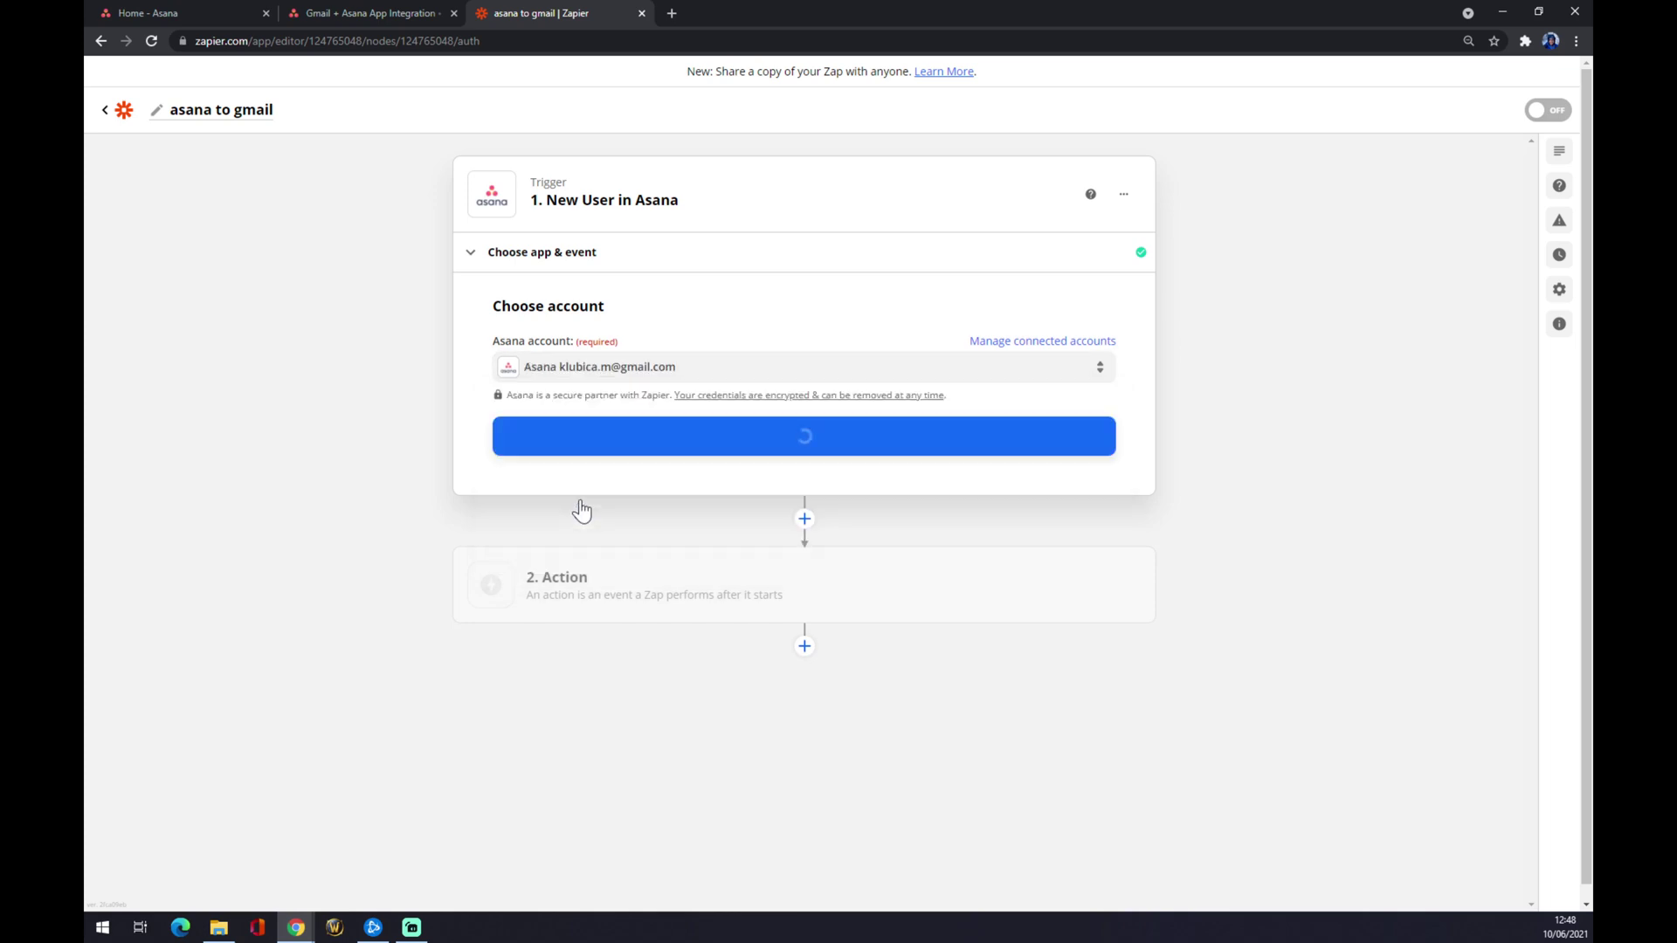
pyautogui.click(743, 444)
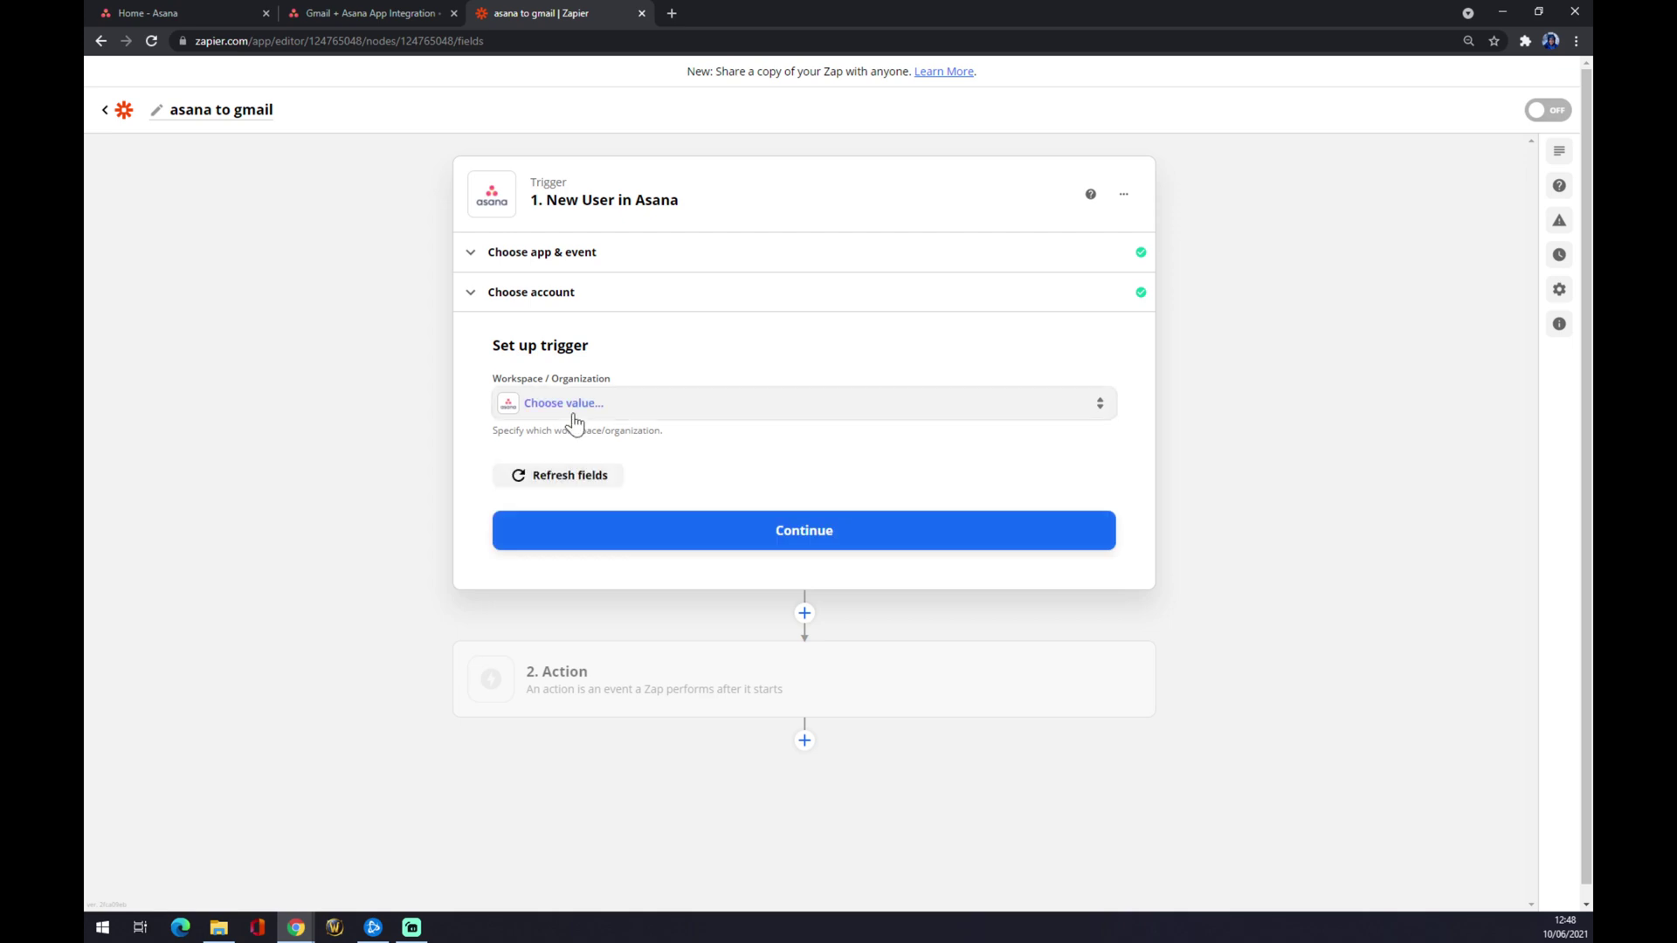
# - Set the trigger's workspace to Marketing and continue to the test step
pyautogui.click(574, 424)
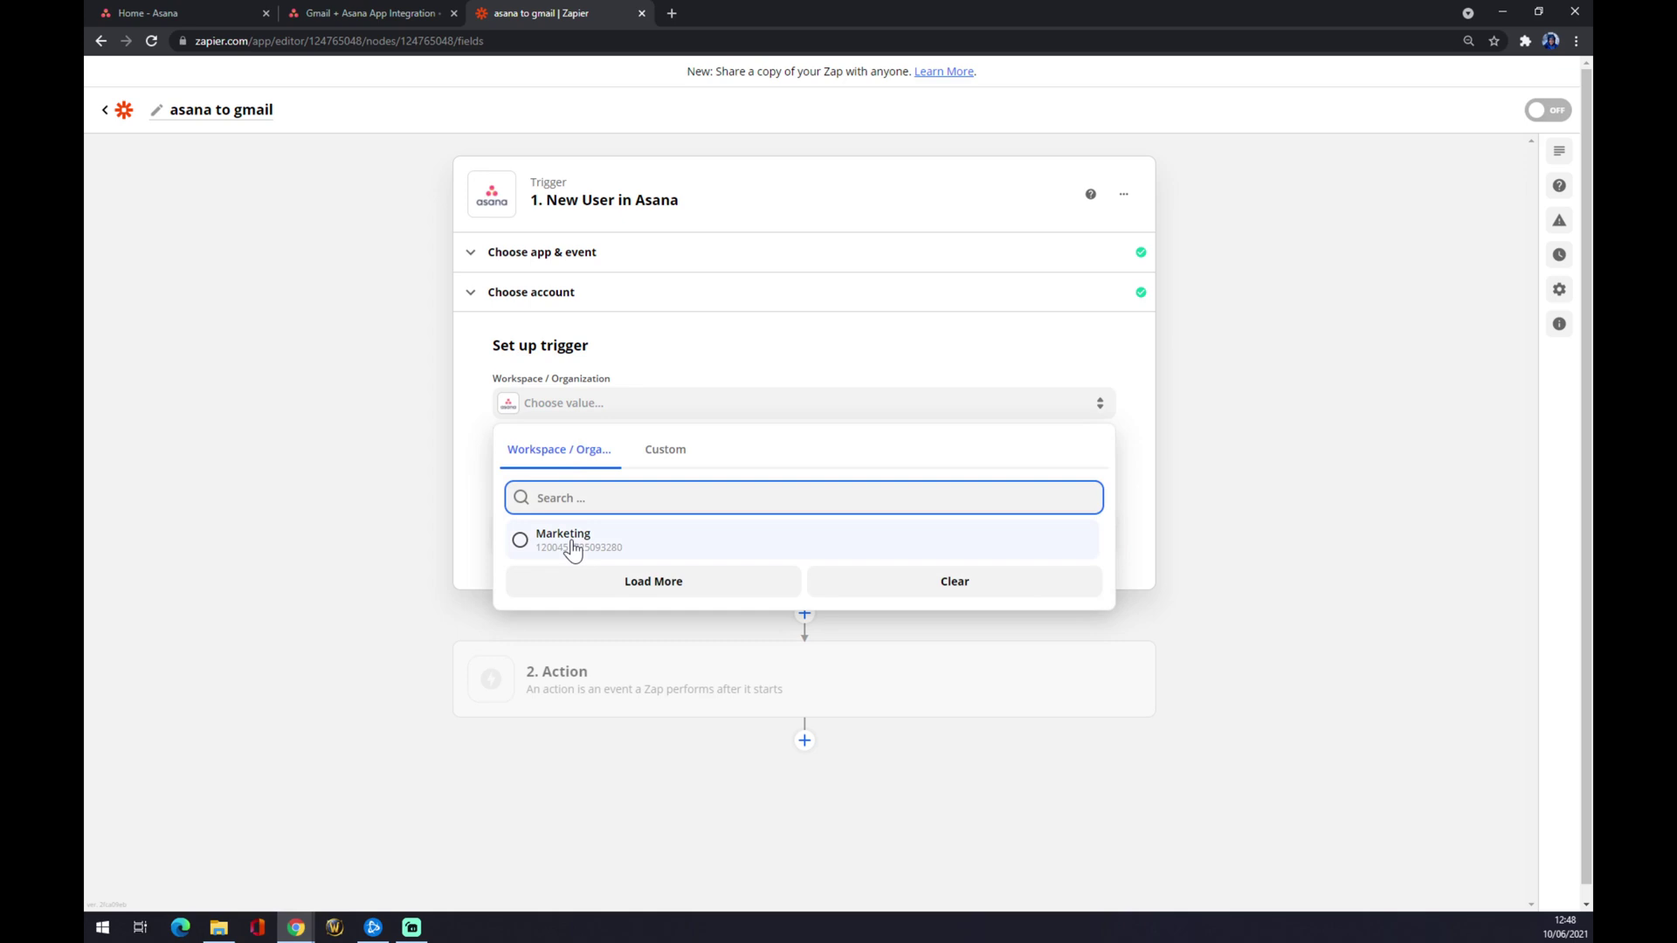
pyautogui.click(572, 543)
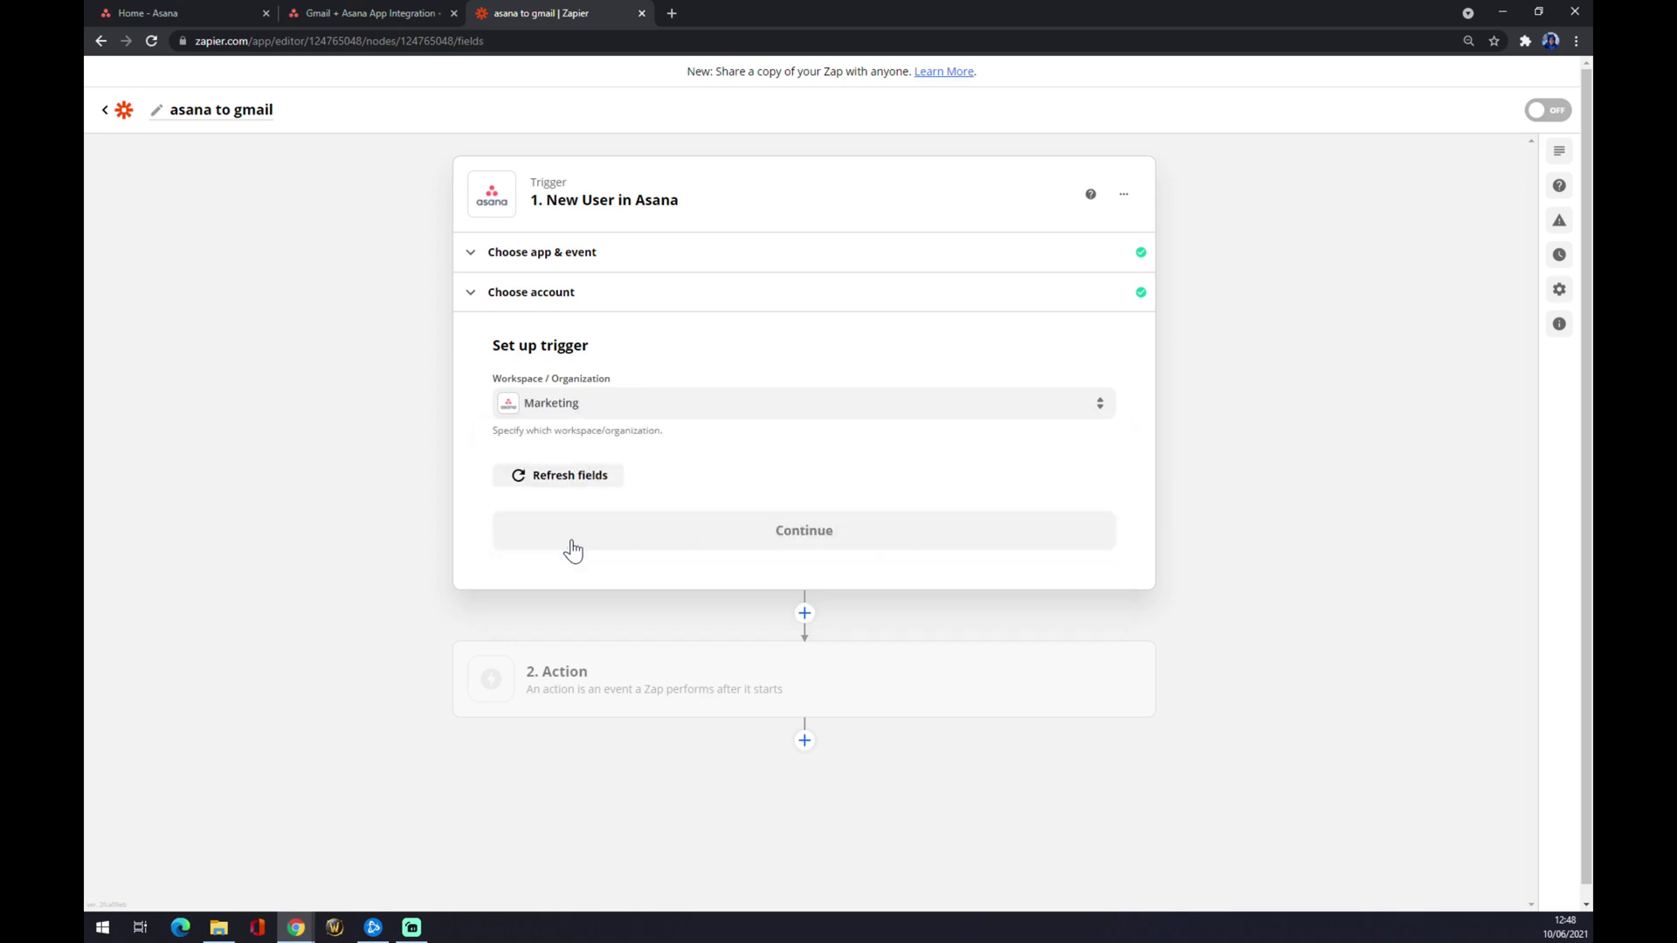
pyautogui.click(569, 543)
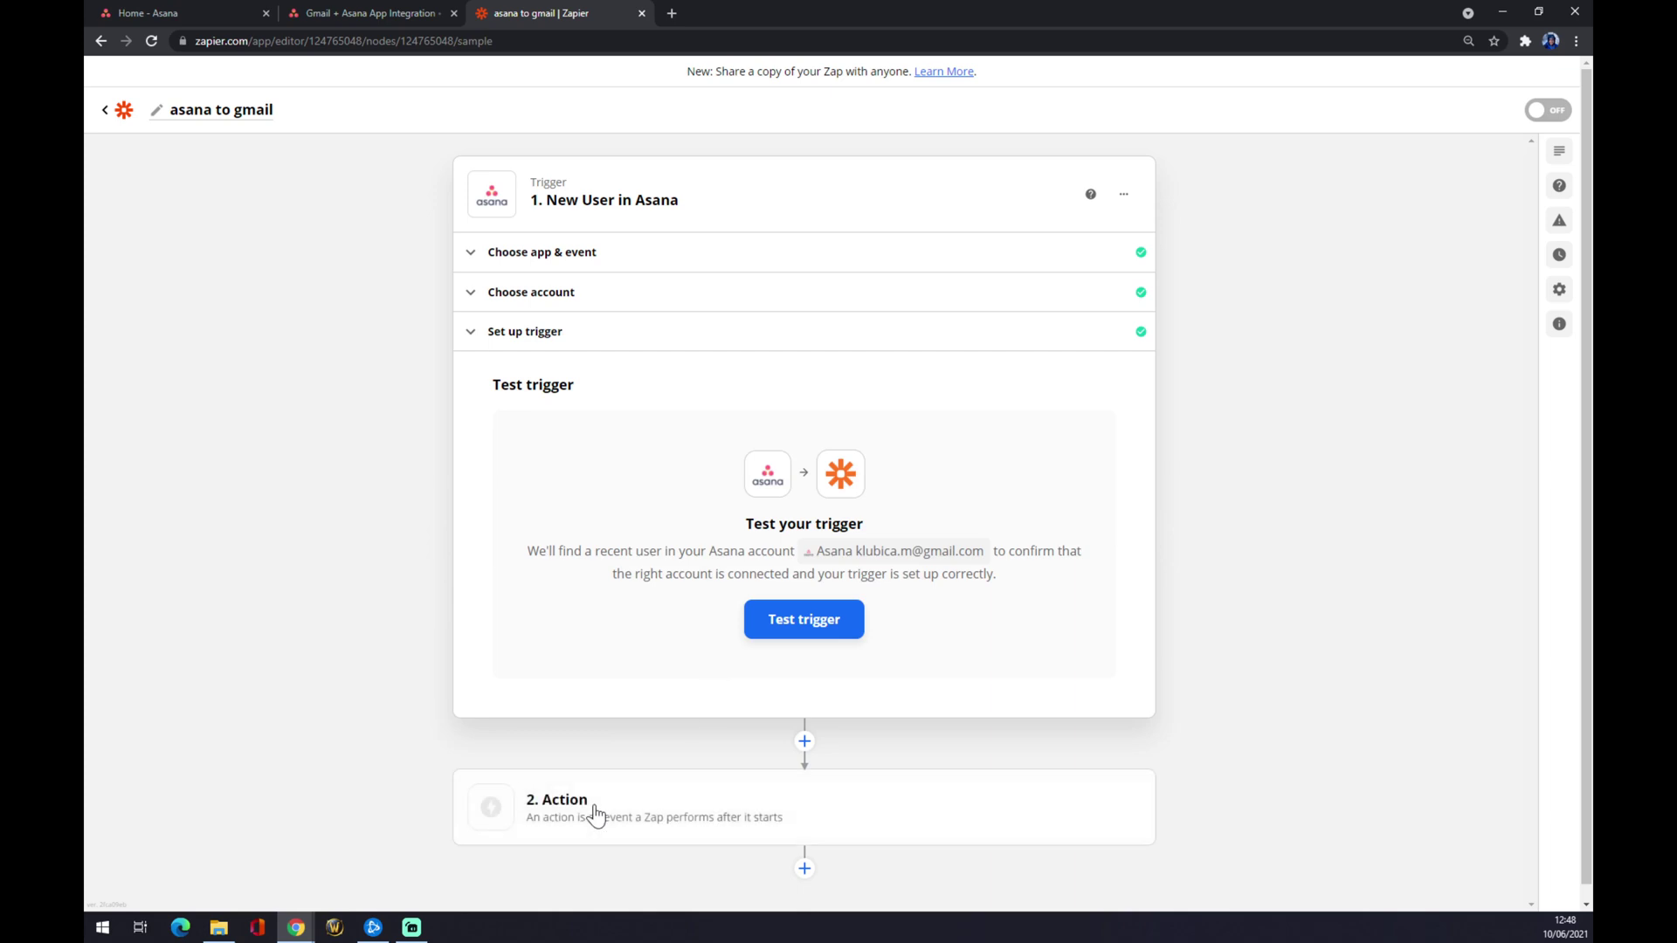
# - Add Gmail as the action app with Send Email as its action event
pyautogui.click(597, 817)
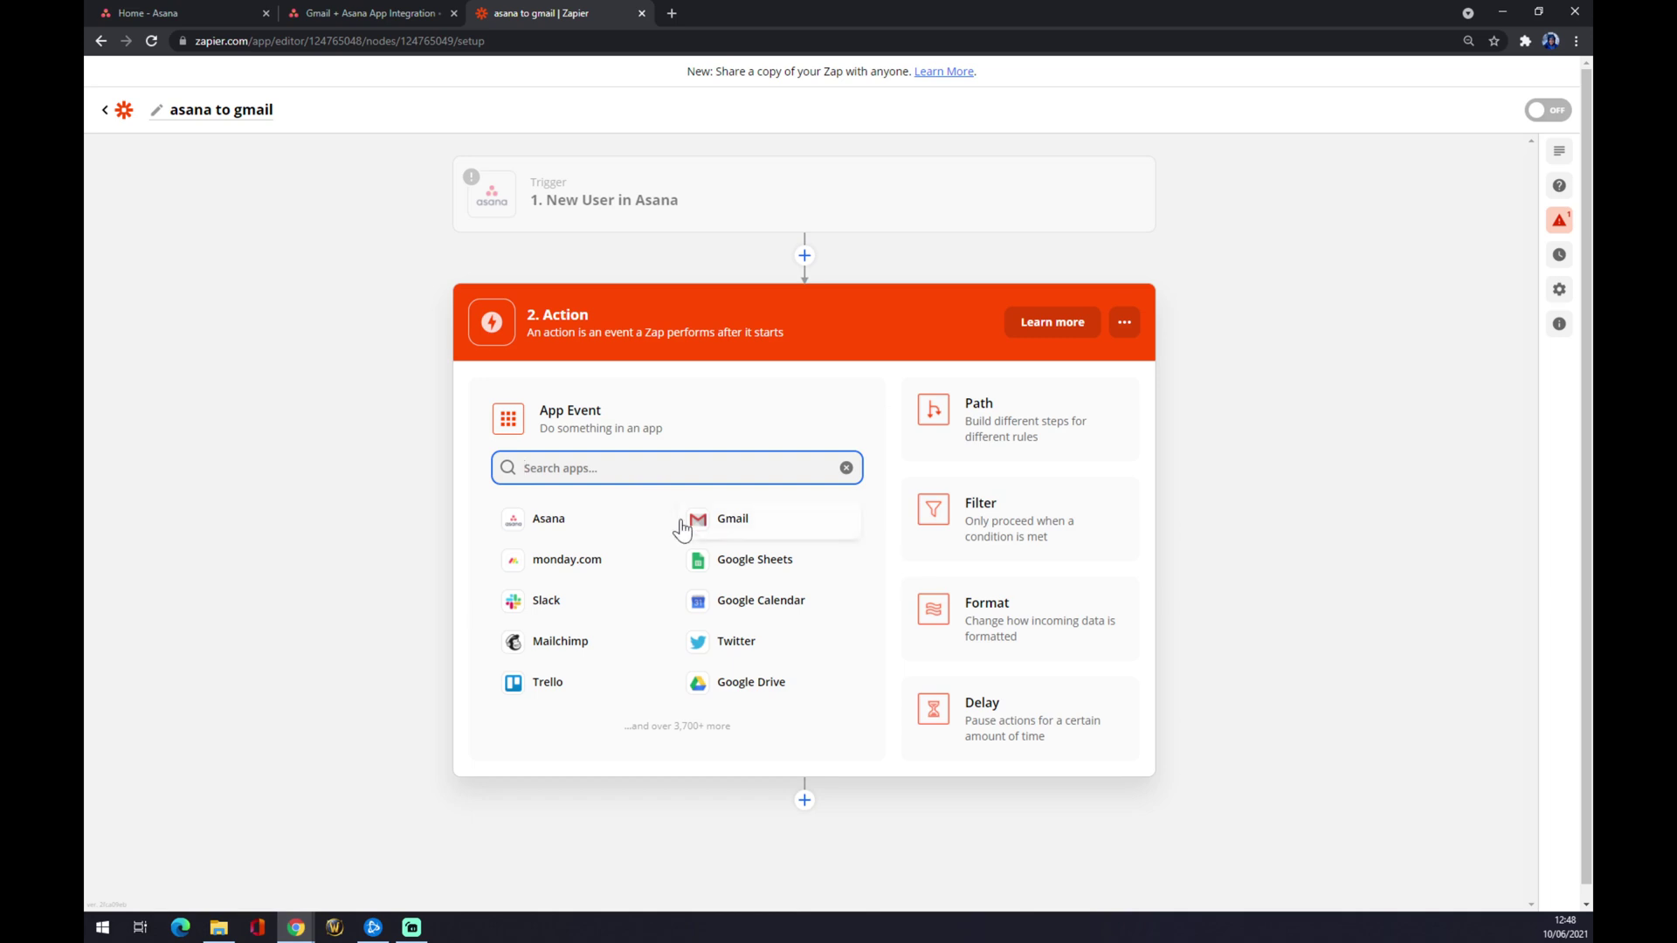
pyautogui.click(731, 531)
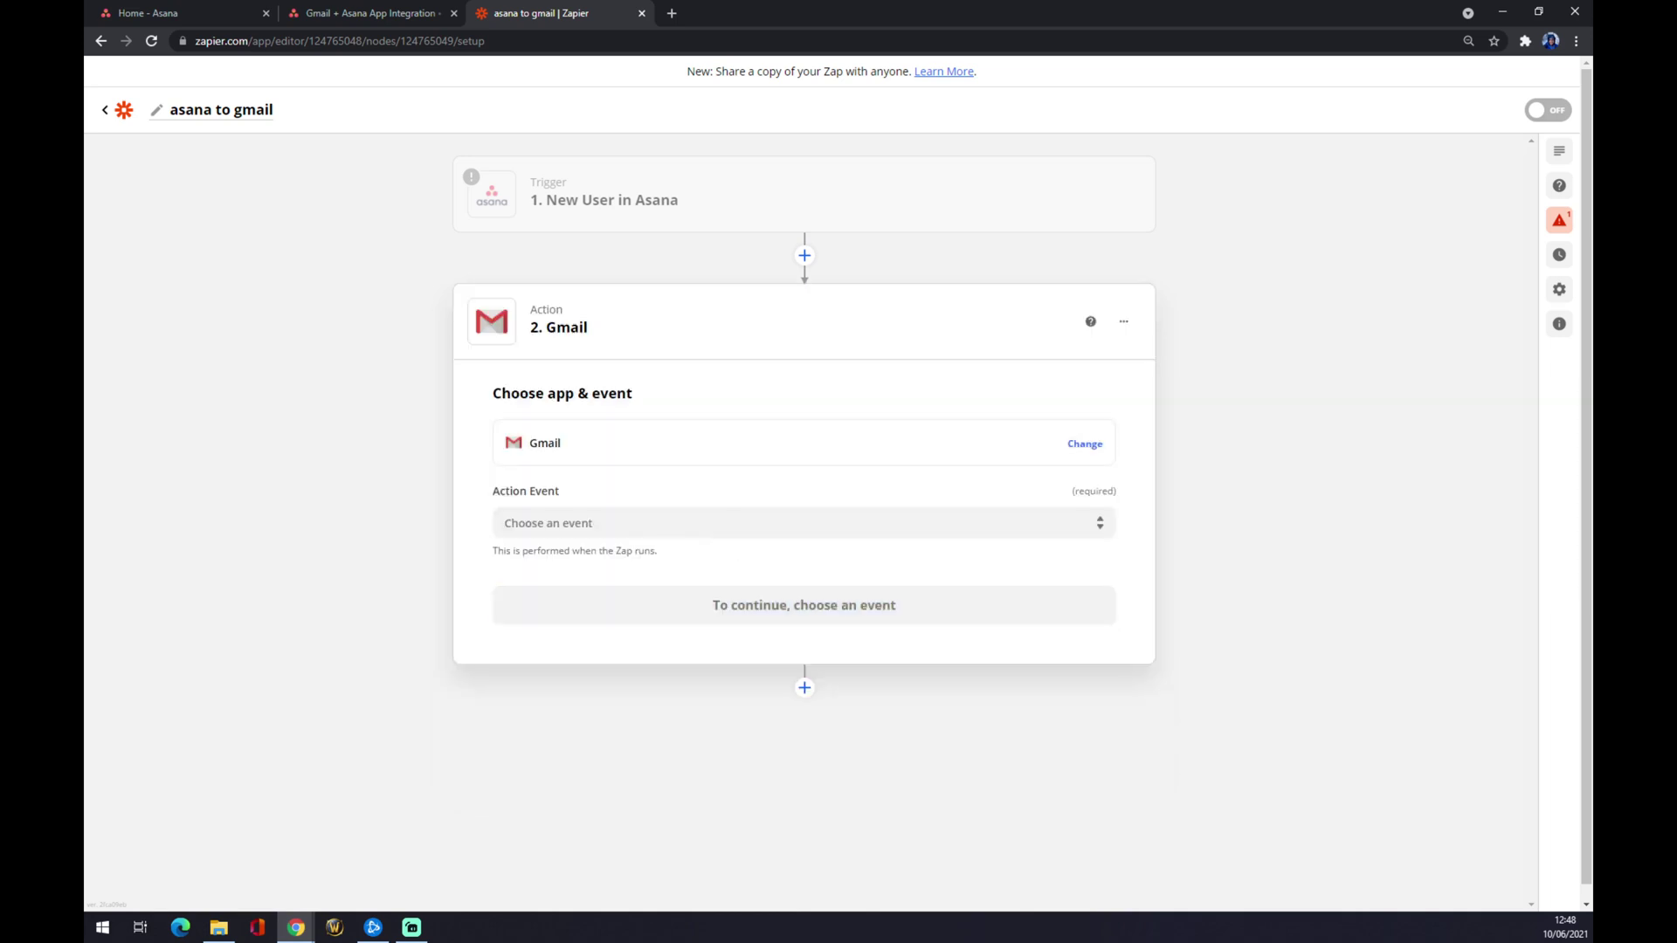
pyautogui.click(731, 524)
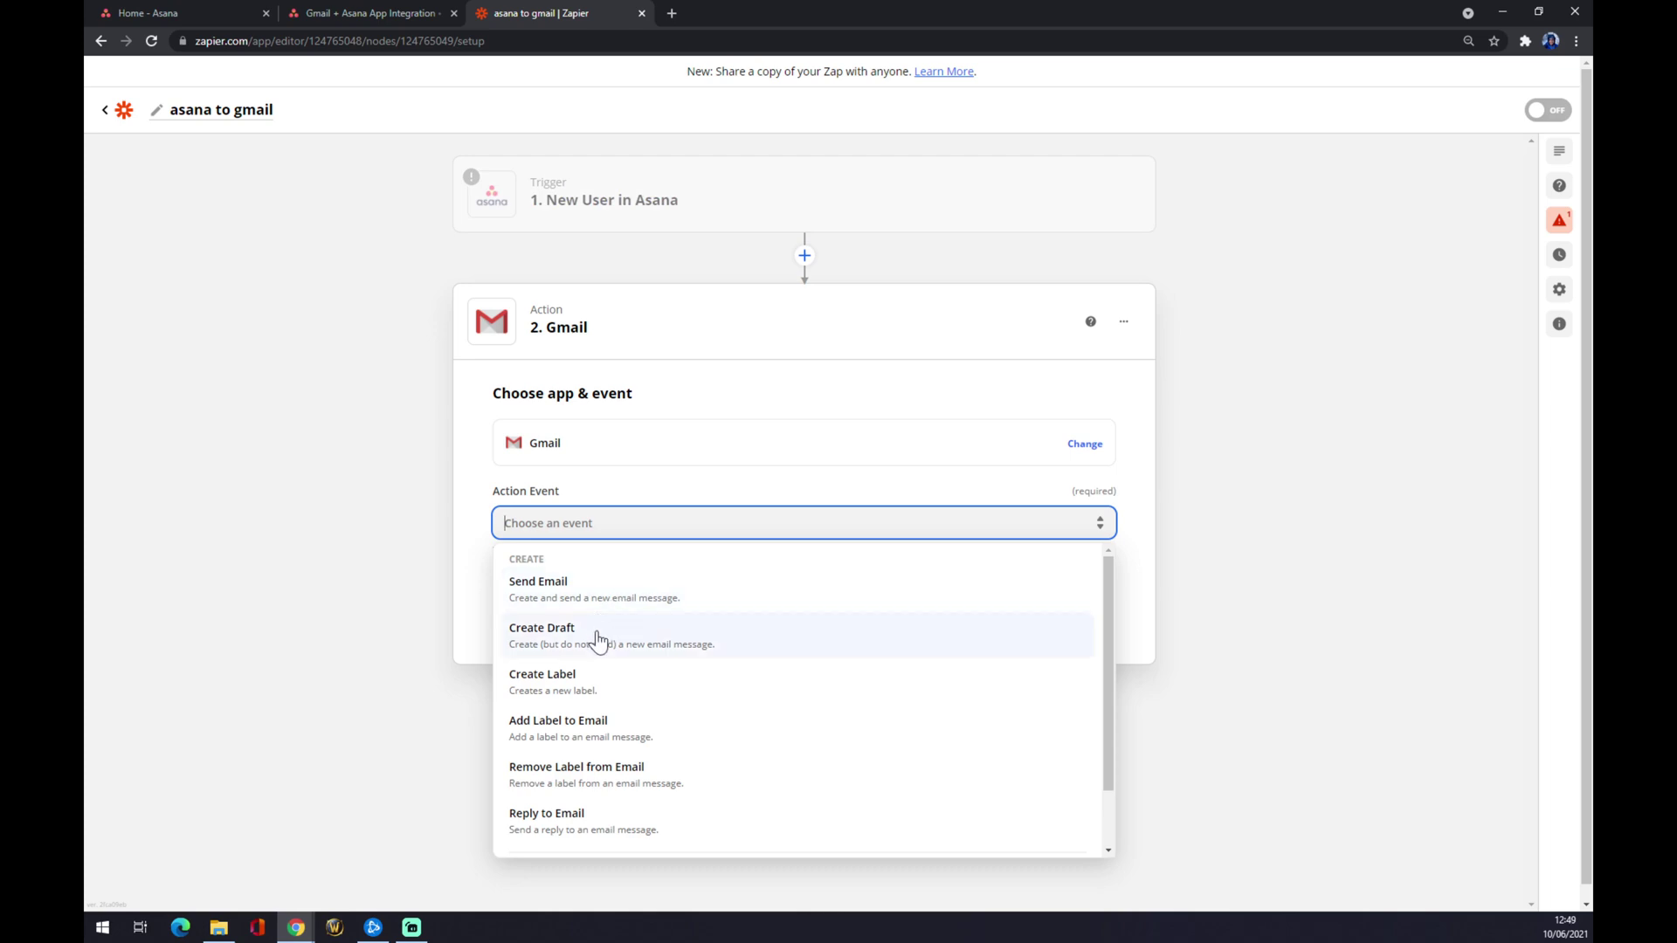
pyautogui.scroll(-1, 586, 699)
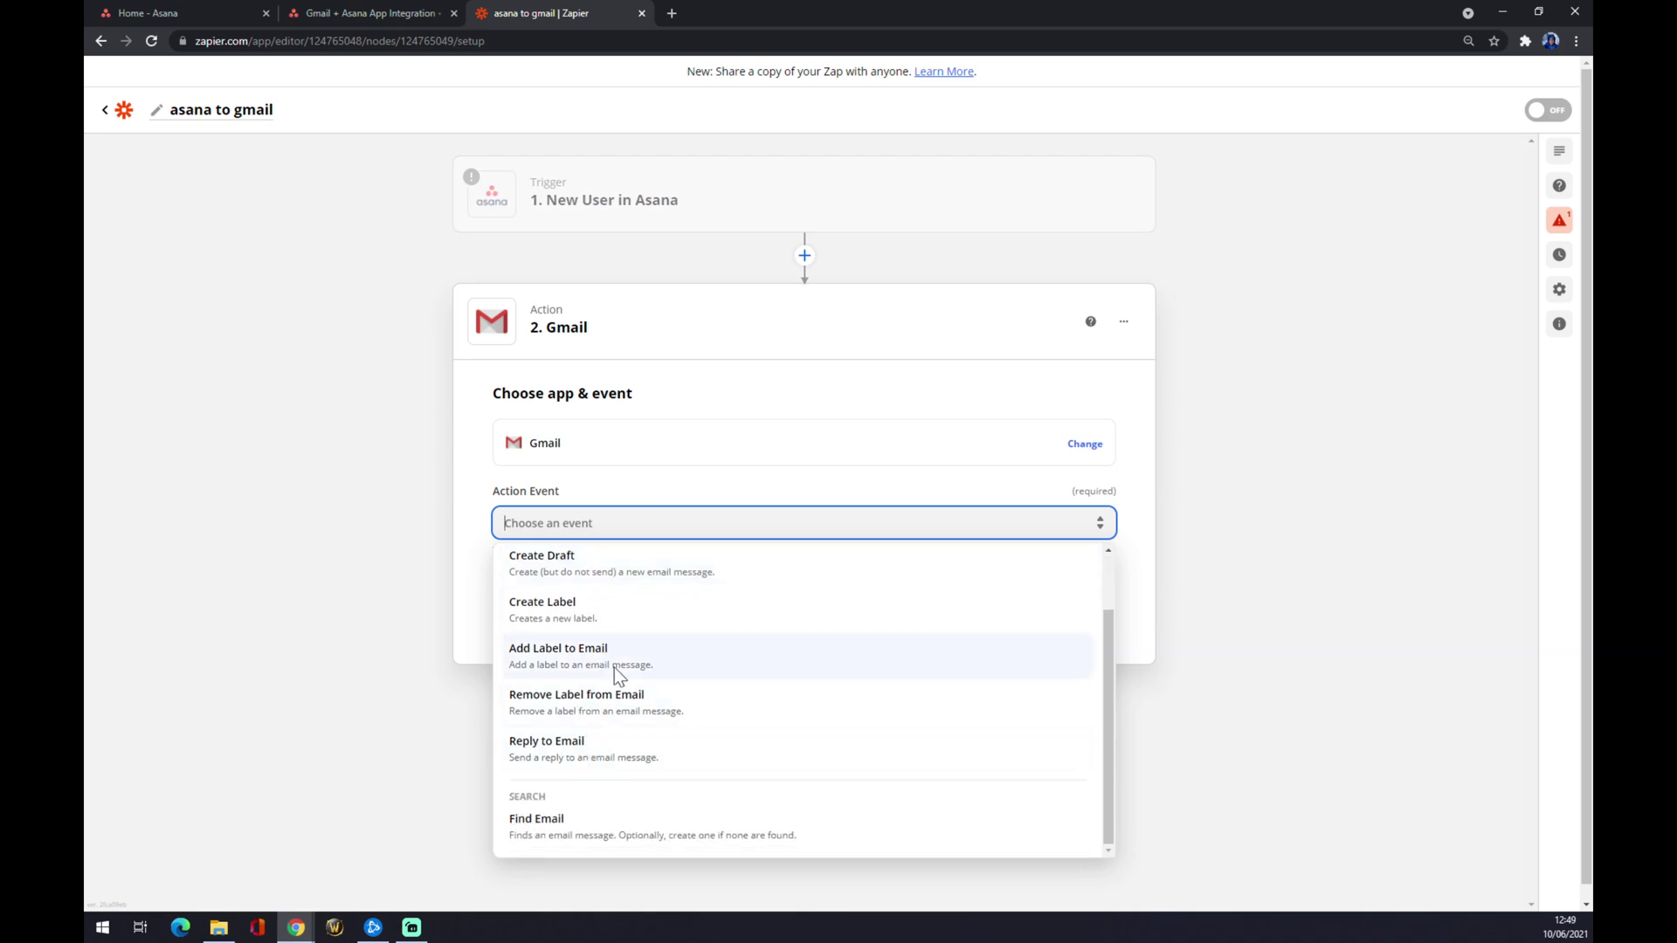
pyautogui.scroll(1, 603, 581)
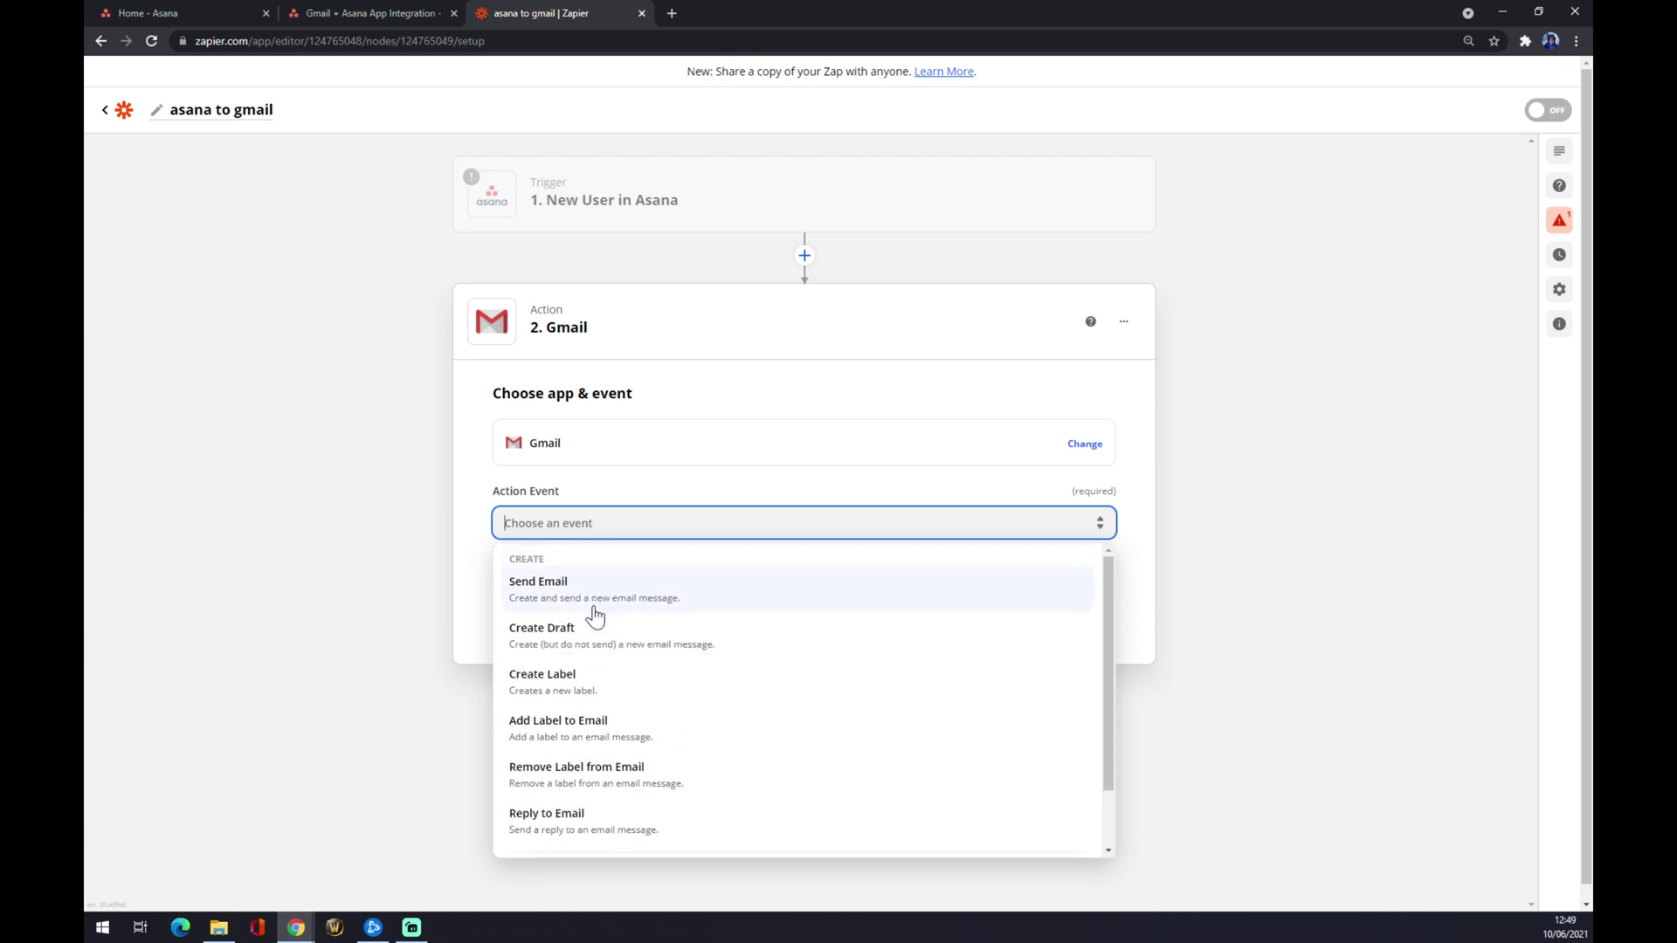
pyautogui.click(594, 596)
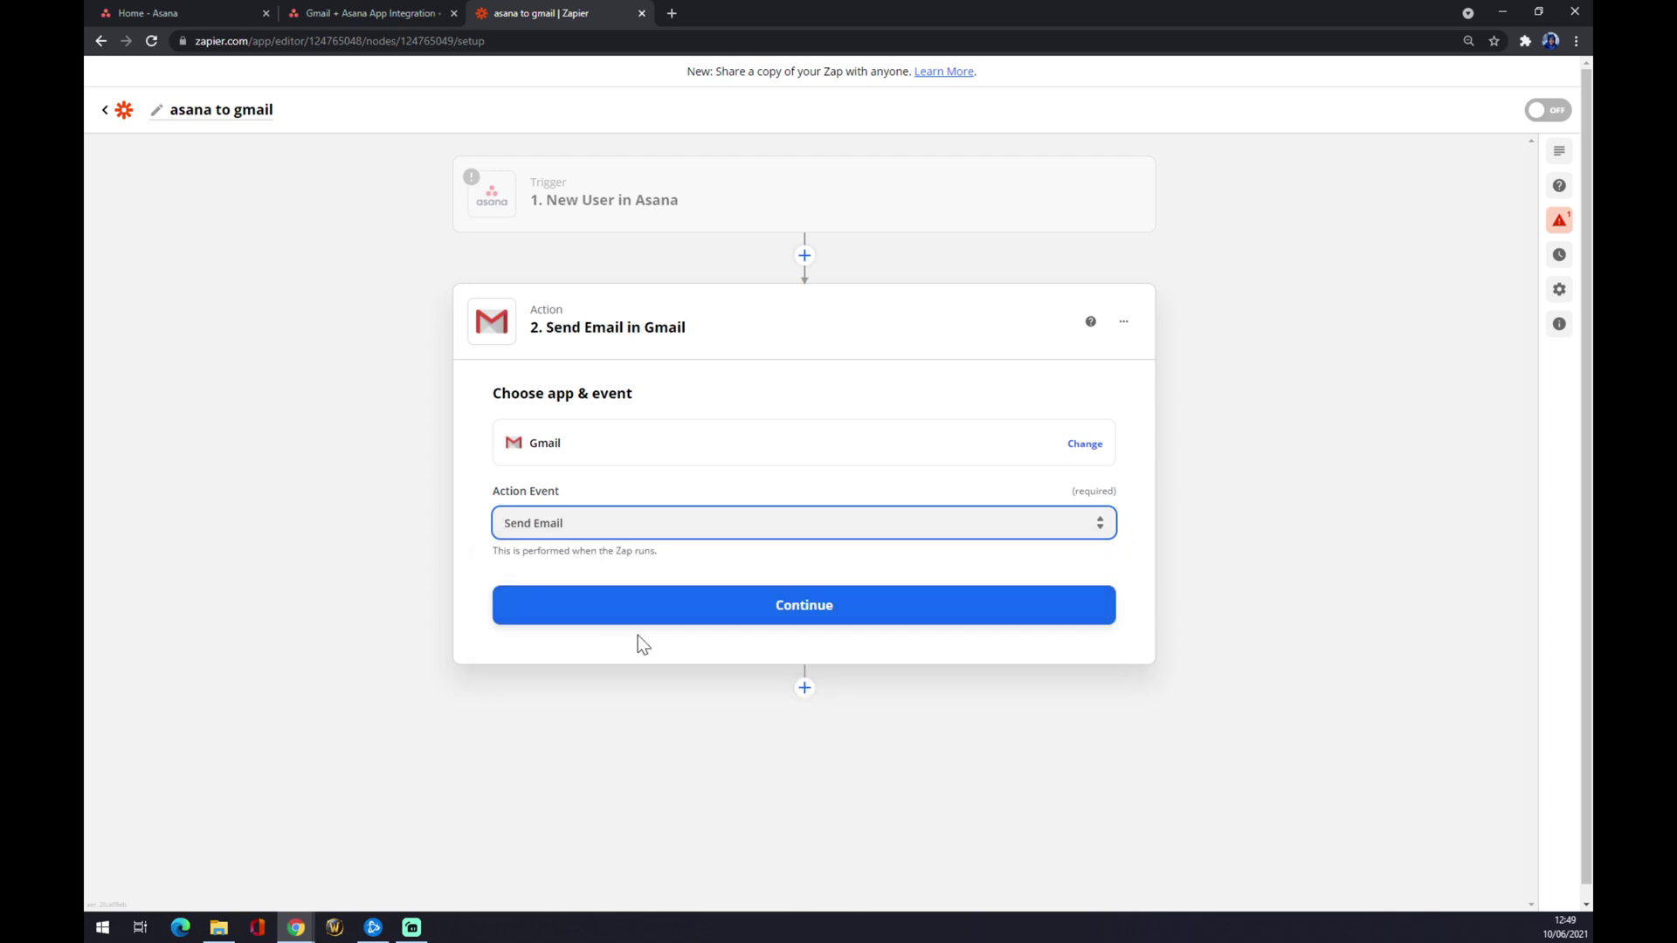
# - Link the existing Gmail account to Send Email and reveal the To, Cc and Bcc fields
pyautogui.click(678, 627)
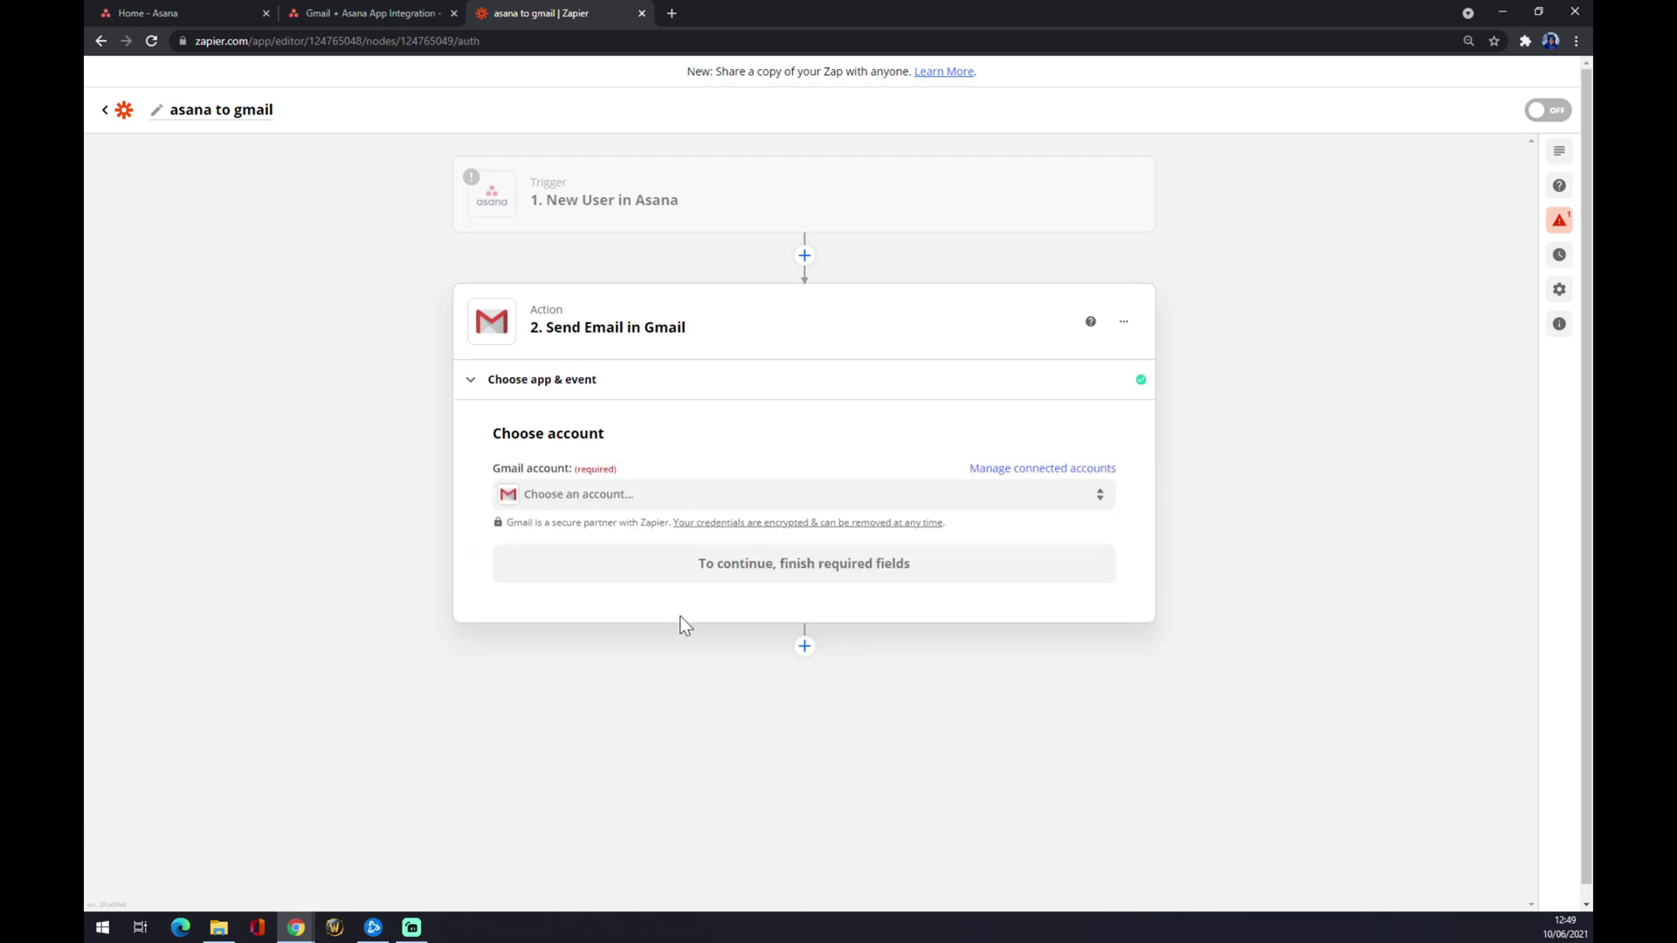
pyautogui.click(636, 504)
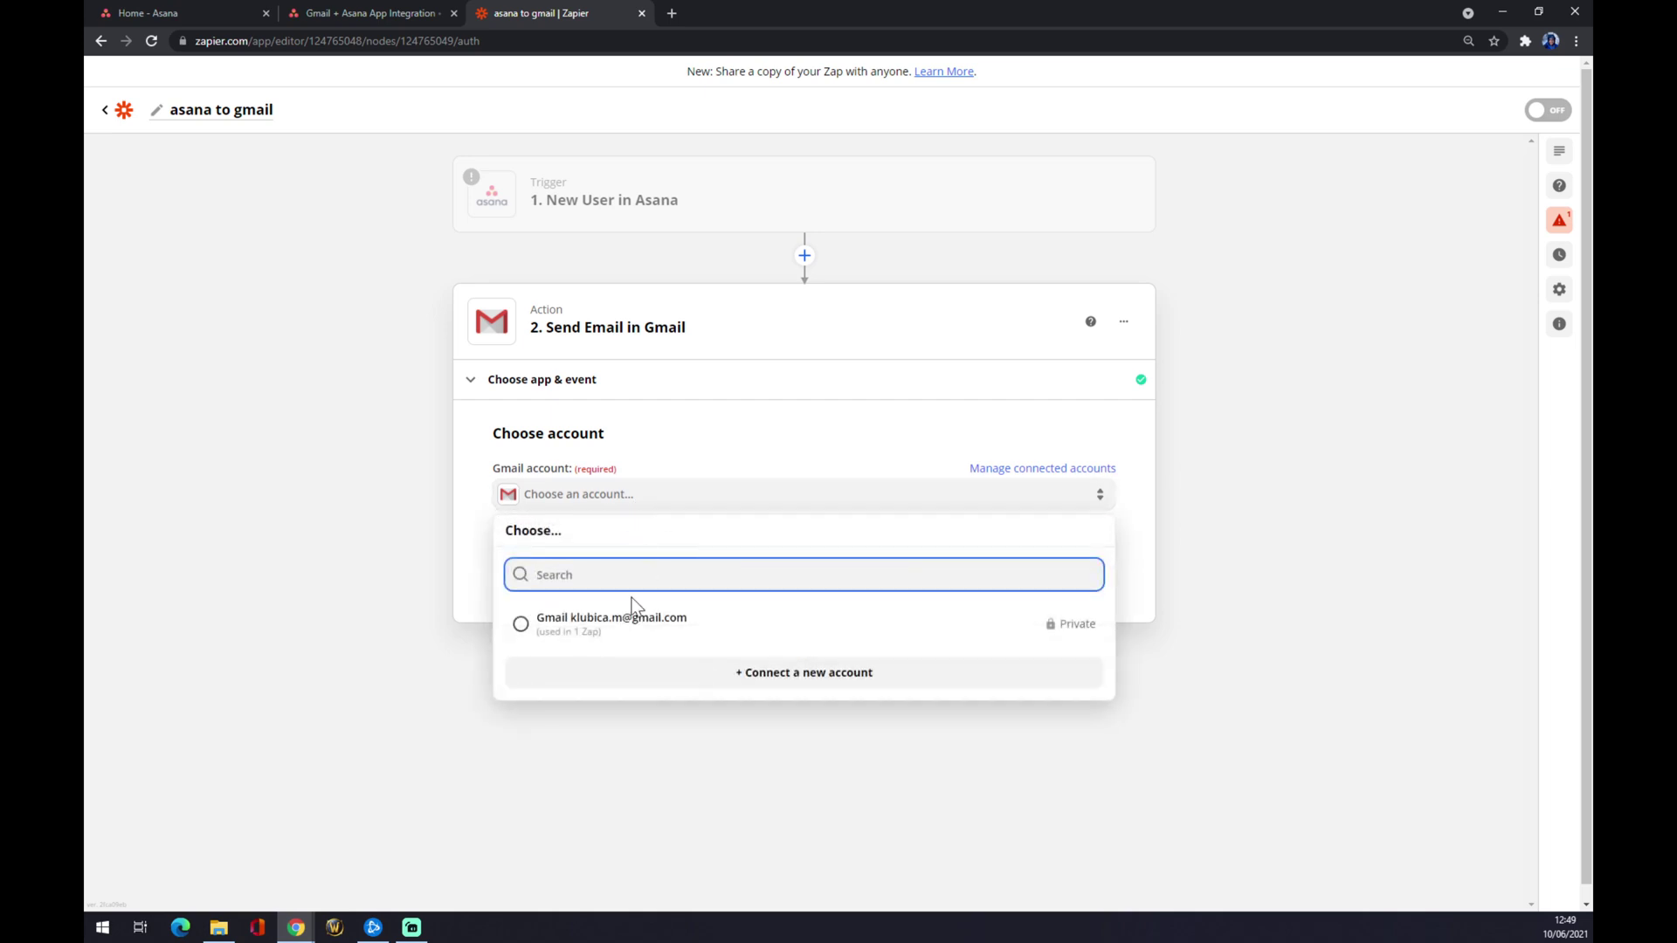
pyautogui.click(628, 627)
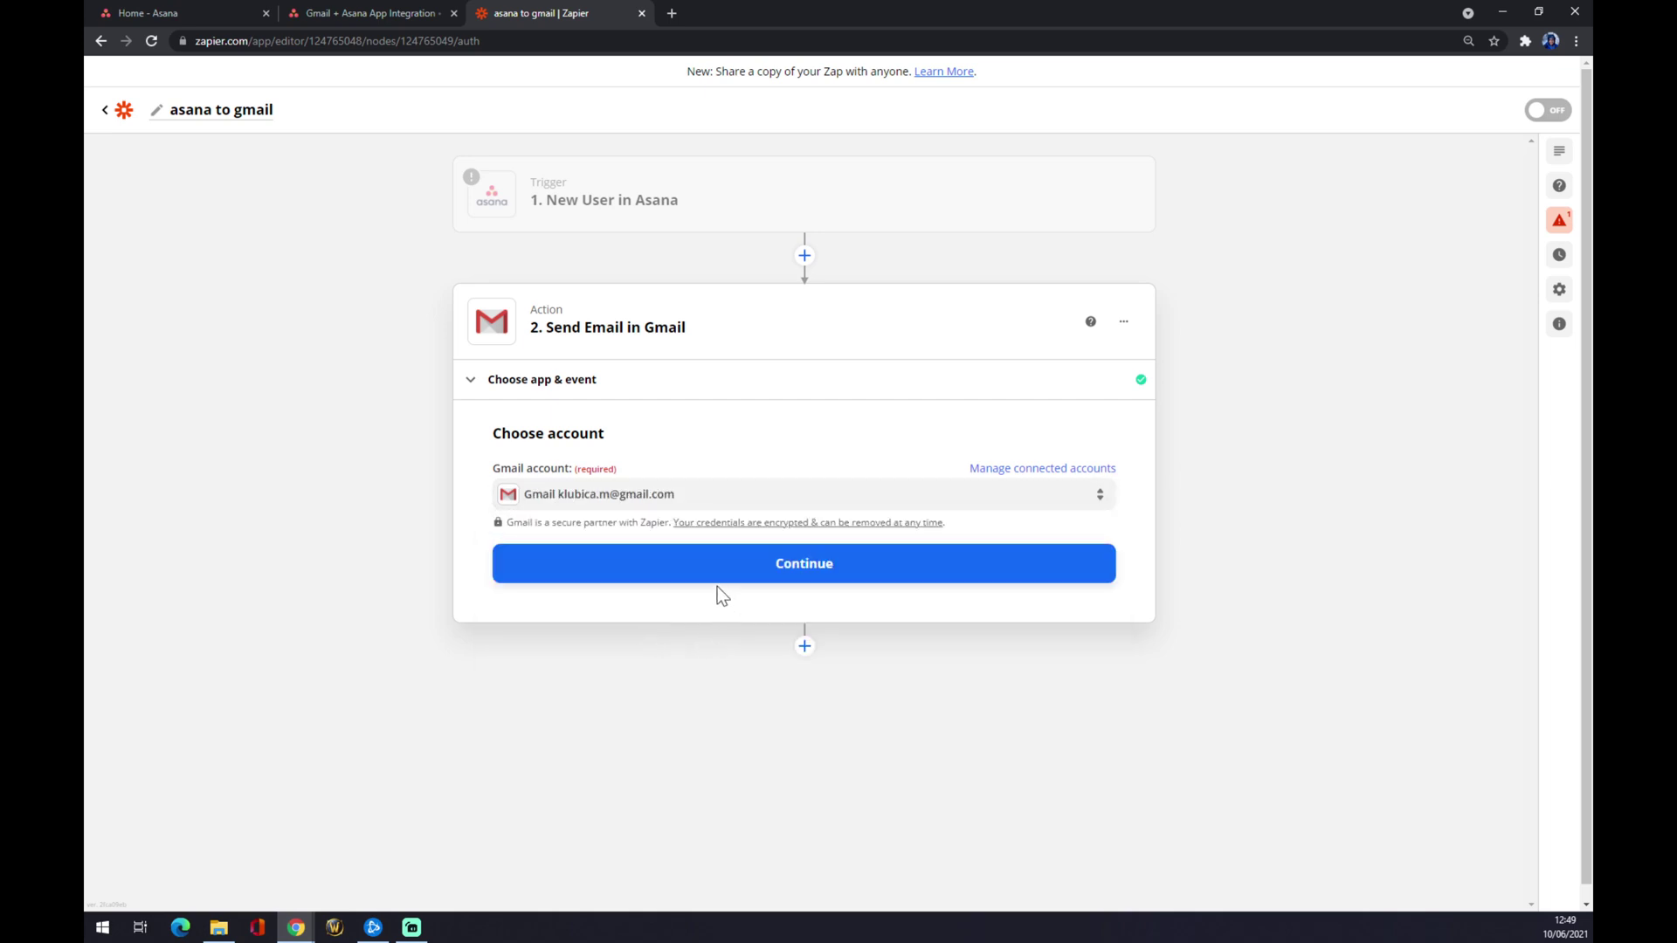
pyautogui.click(722, 583)
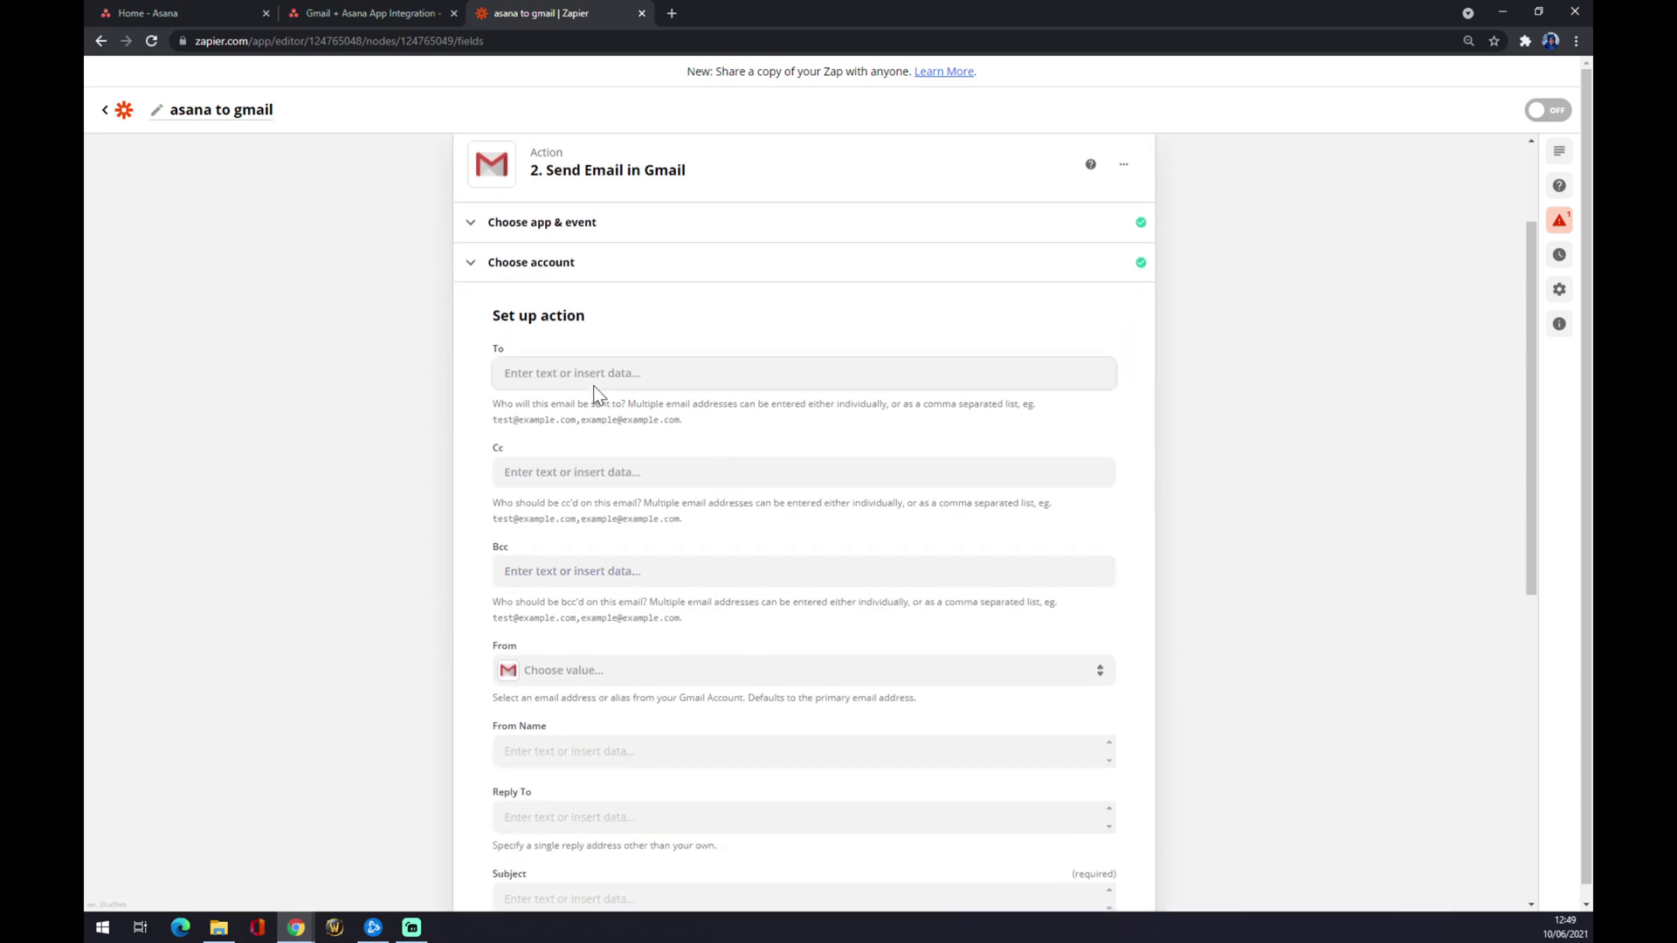
pyautogui.scroll(-2, 599, 554)
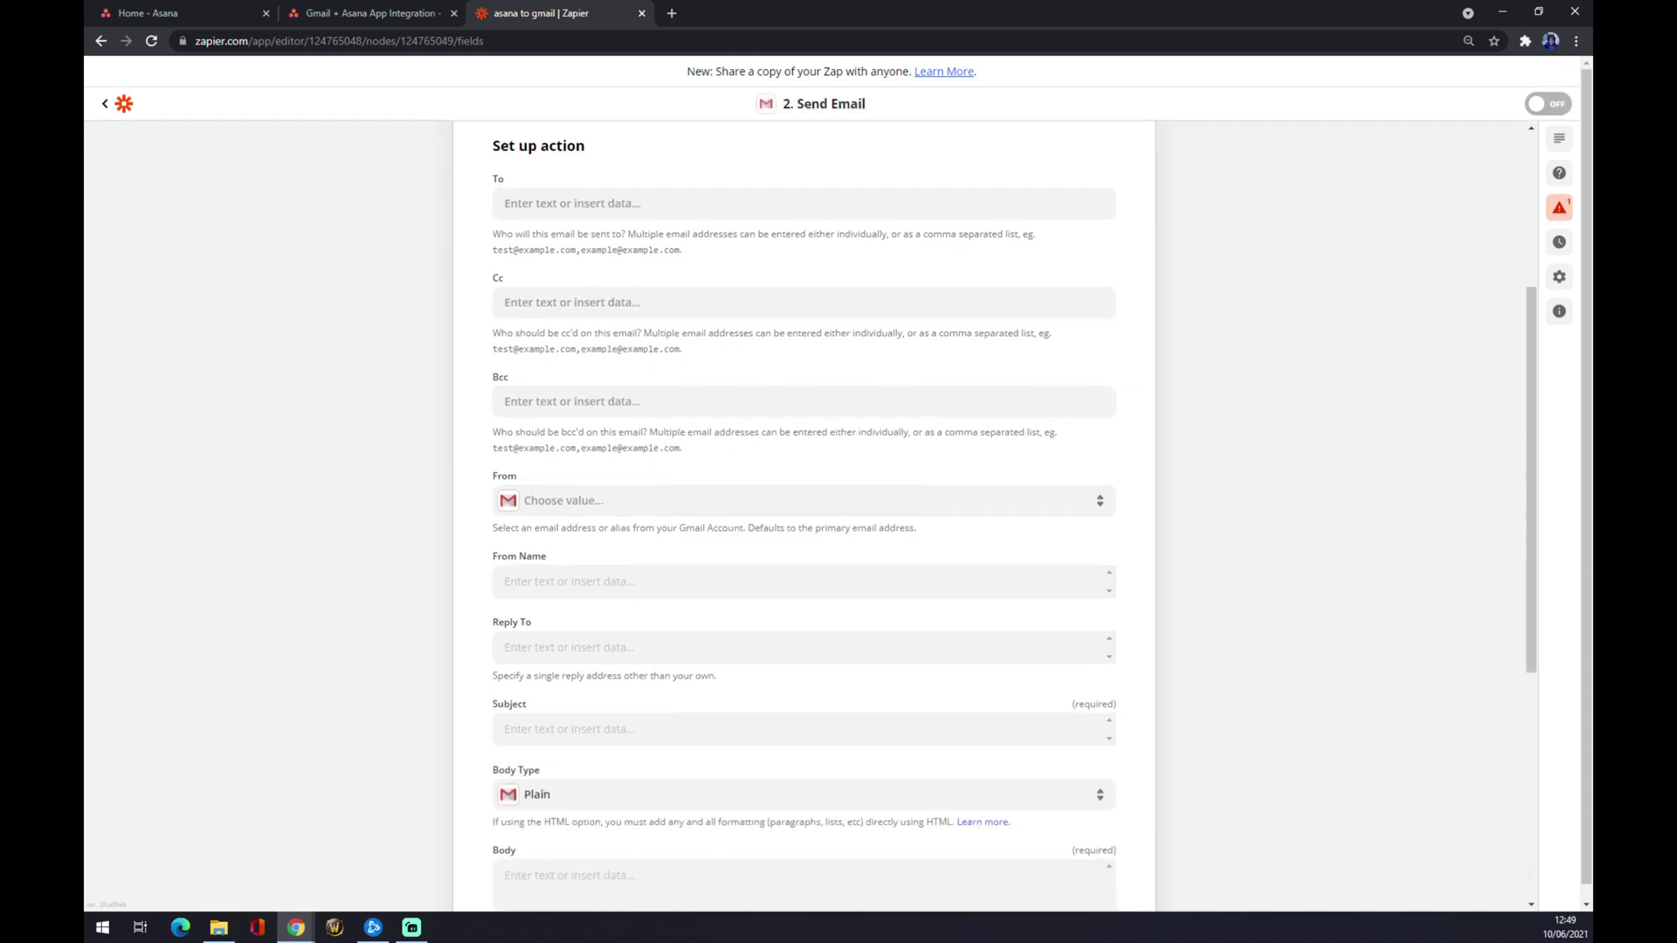
pyautogui.scroll(-1, 803, 515)
pyautogui.scroll(-5, 603, 550)
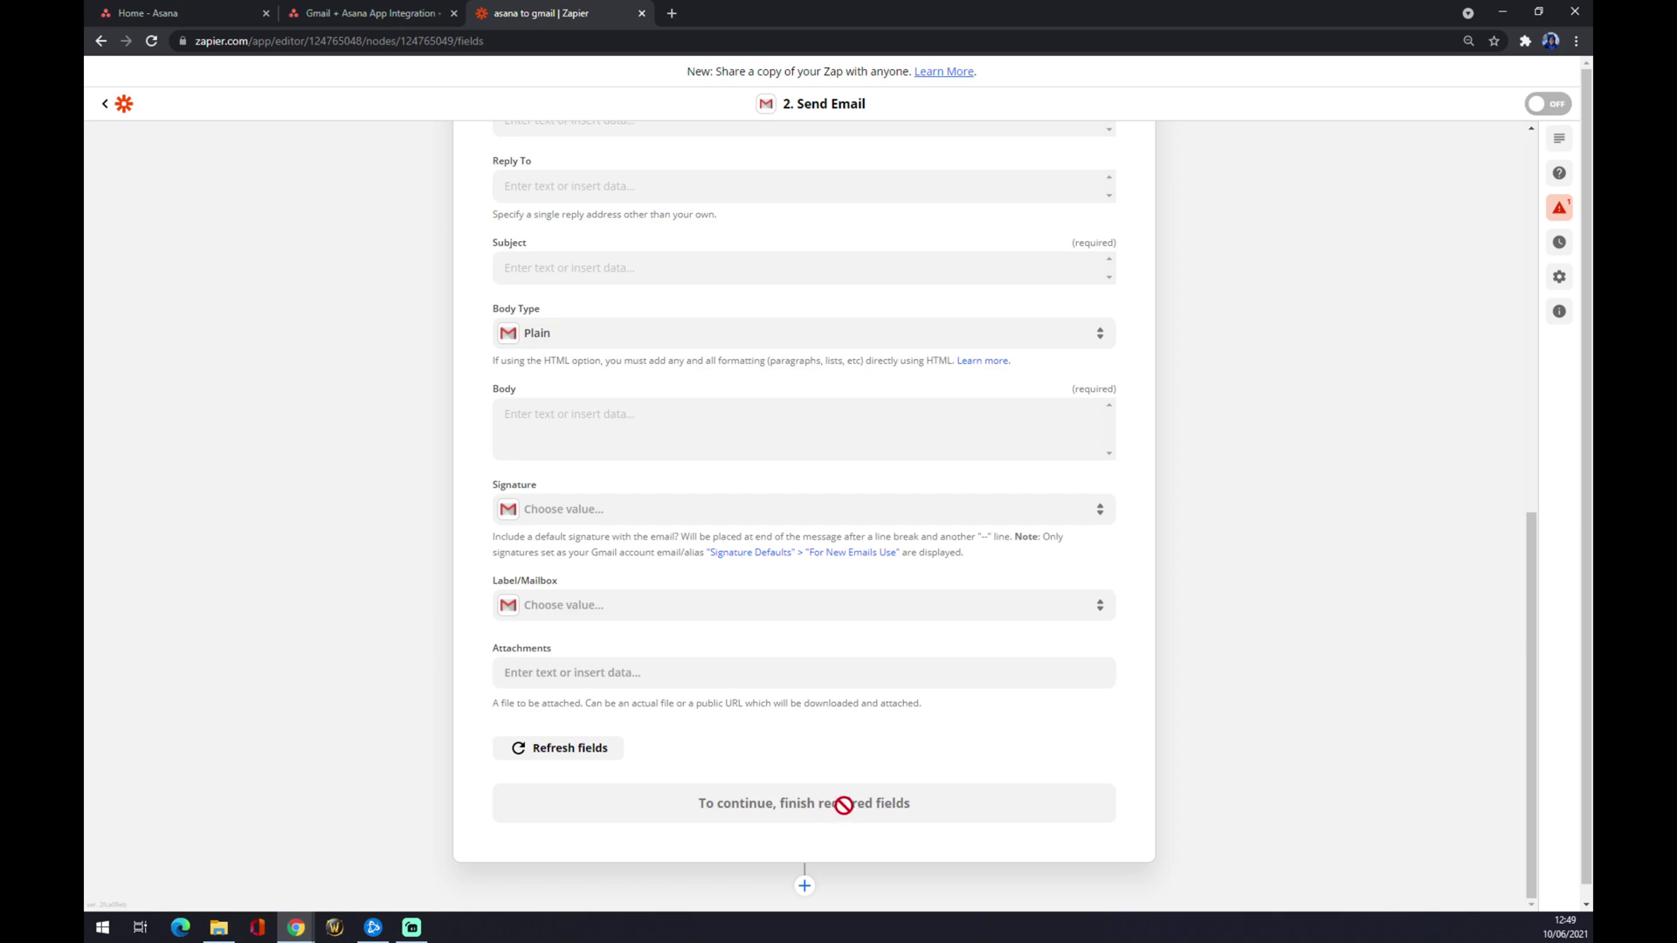
pyautogui.scroll(6, 843, 802)
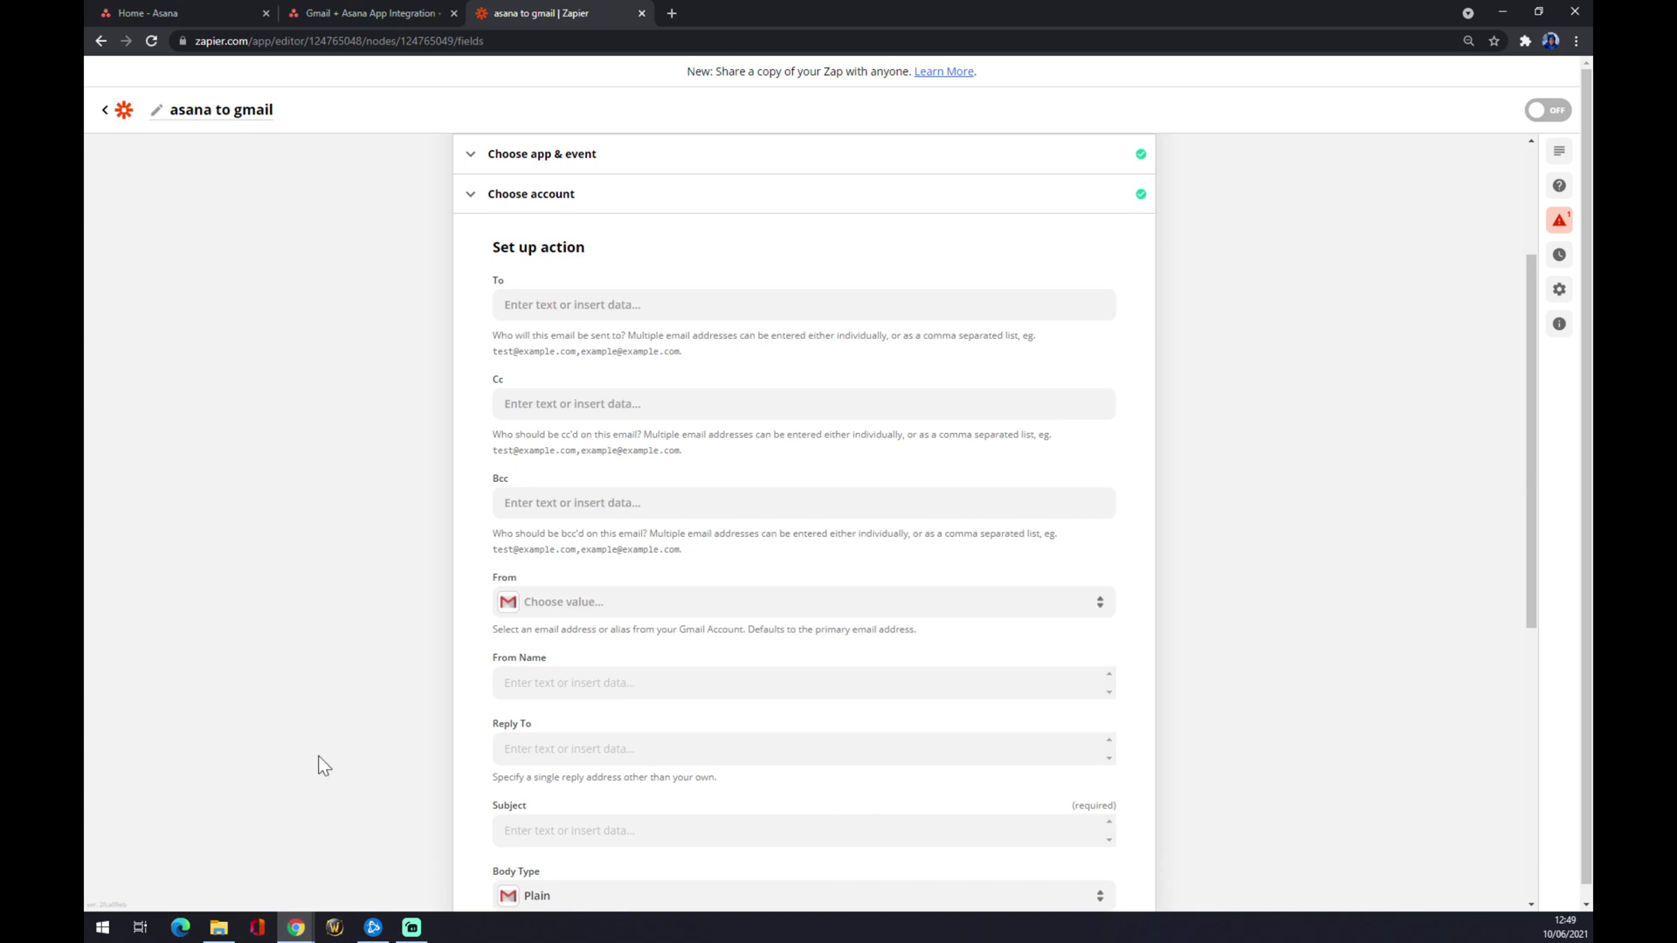